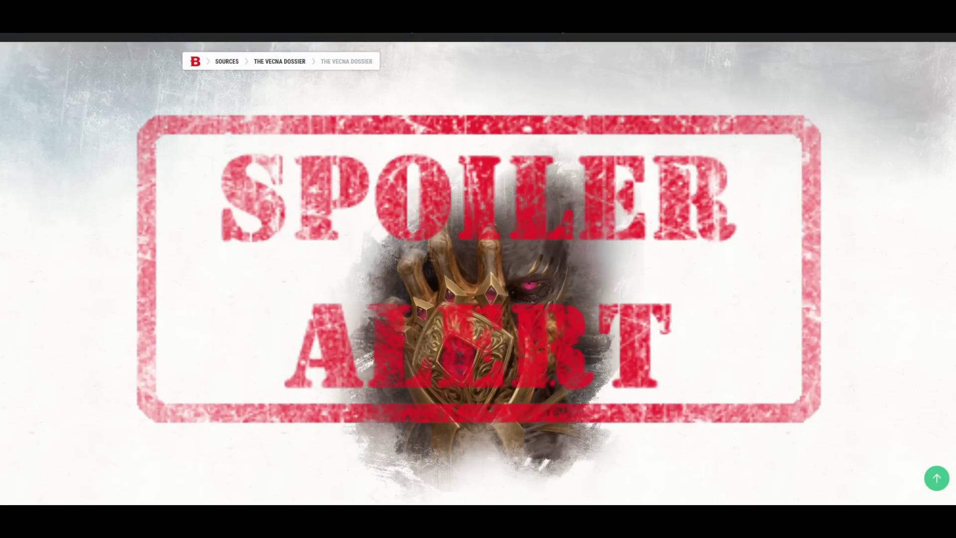
Skim the Vecna Dossier's background story, Book of Vile Darkness sidebar and Vecna the Archlich stat block
scroll(478, 269, down, 6)
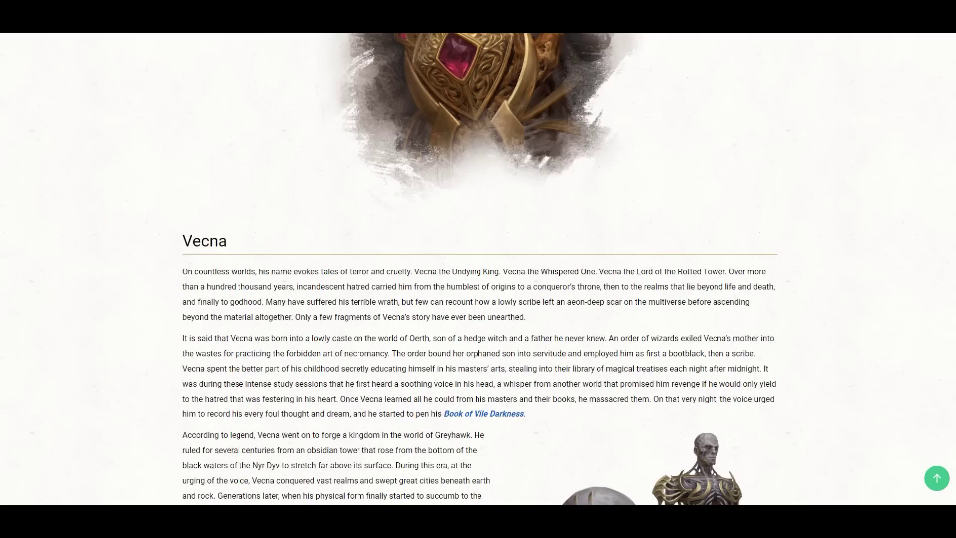
scroll(478, 269, down, 4)
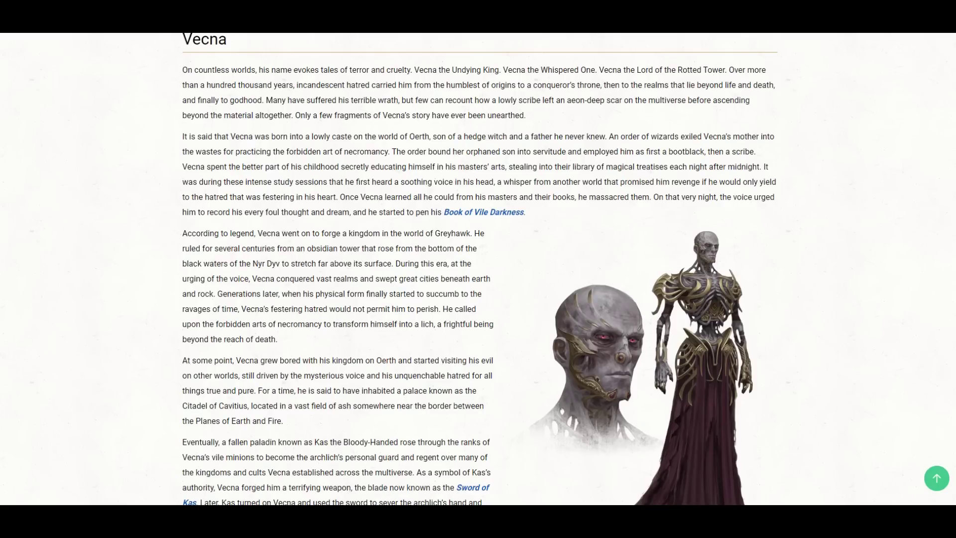
scroll(480, 269, down, 9)
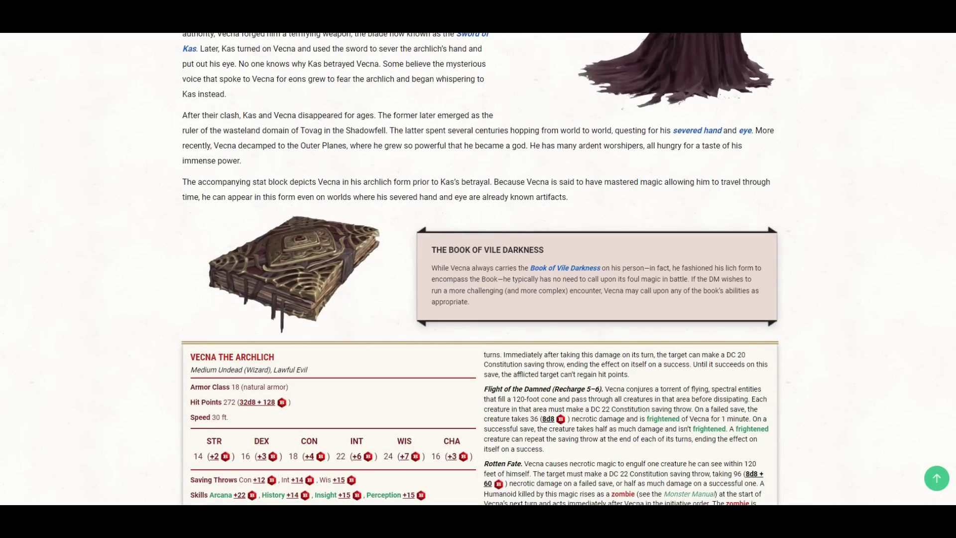
scroll(480, 269, down, 3)
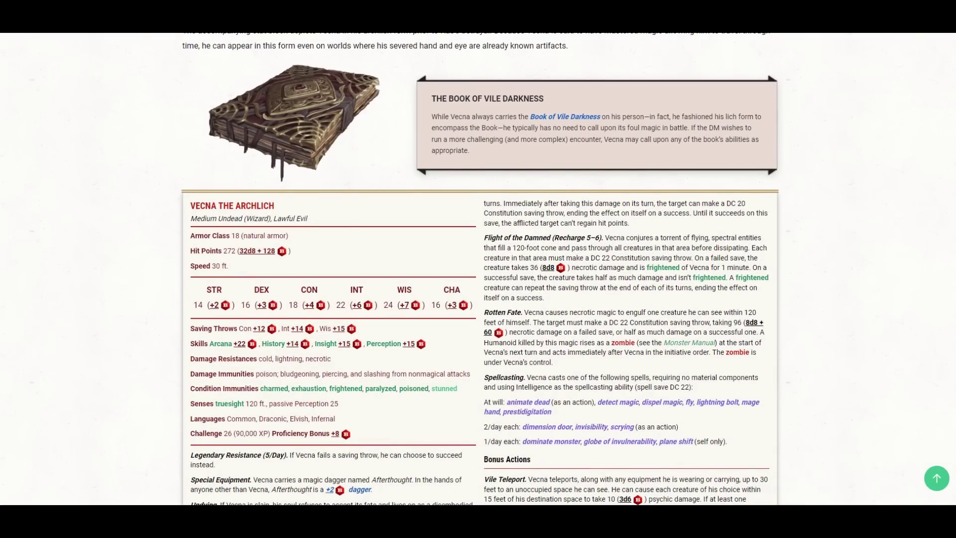
scroll(480, 269, up, 4)
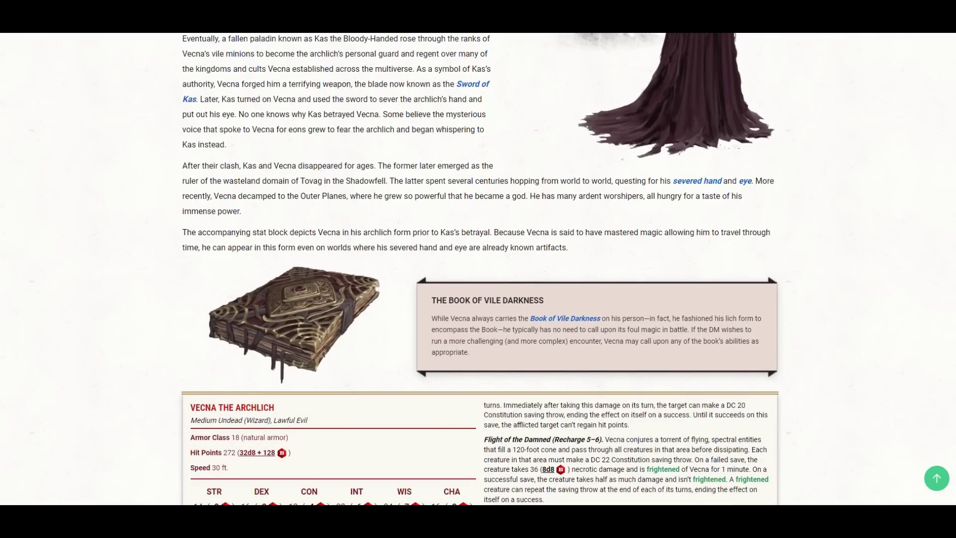
scroll(480, 269, down, 14)
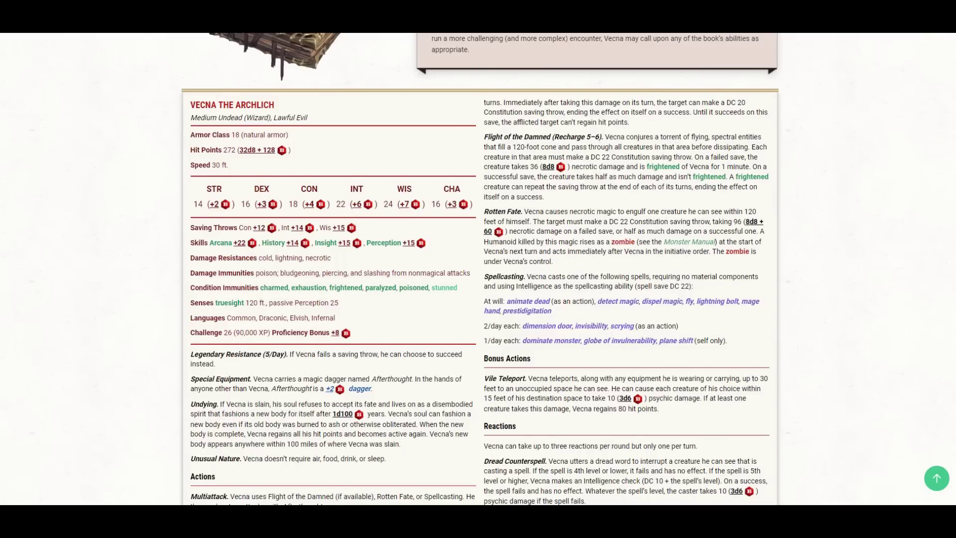
scroll(480, 269, down, 5)
scroll(480, 269, up, 7)
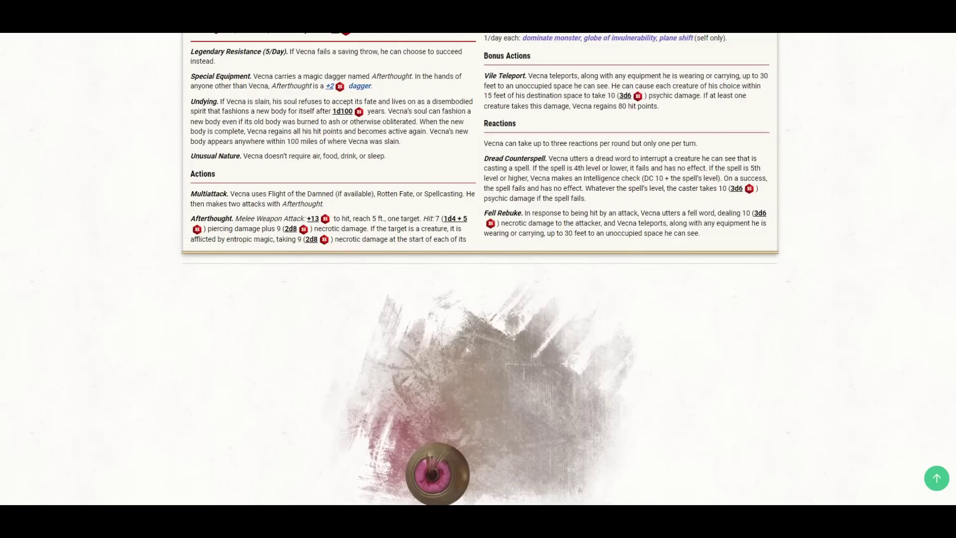
Return to the start of the Vecna Dossier and look through the article again down to its closing artwork
key(Home)
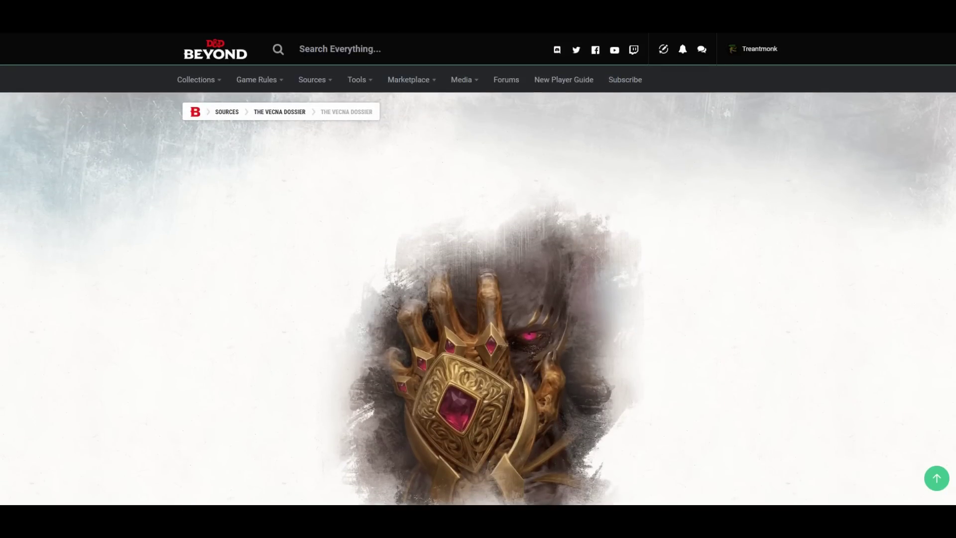
click(279, 111)
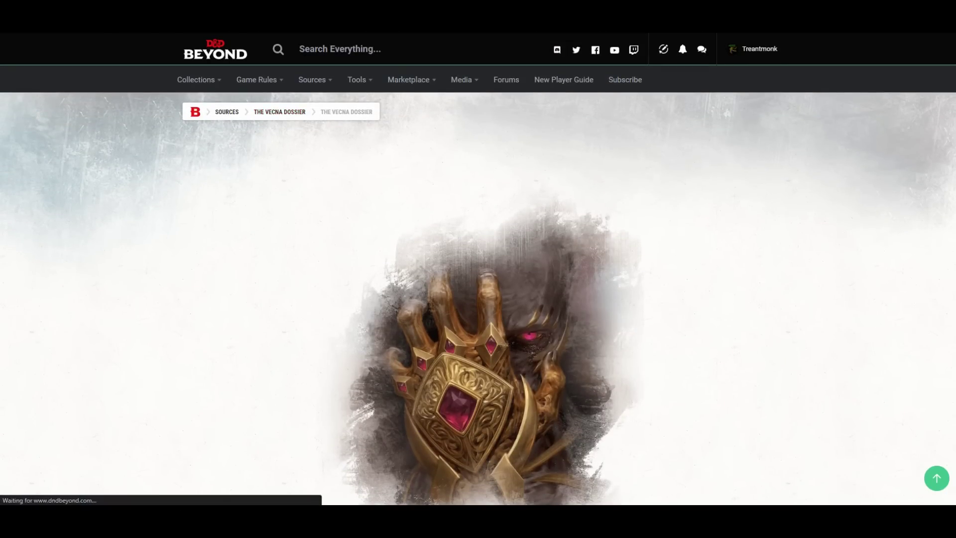
scroll(480, 269, down, 20)
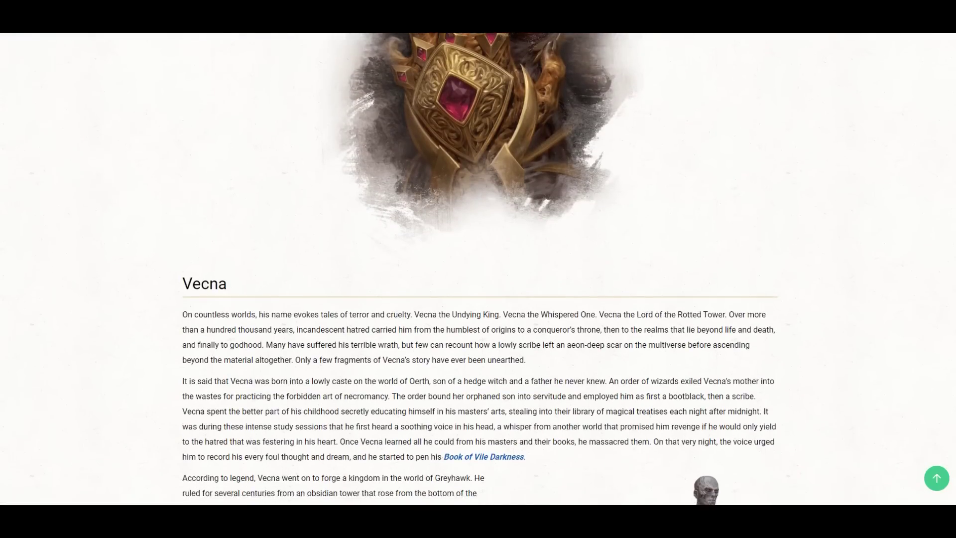
scroll(480, 269, down, 13)
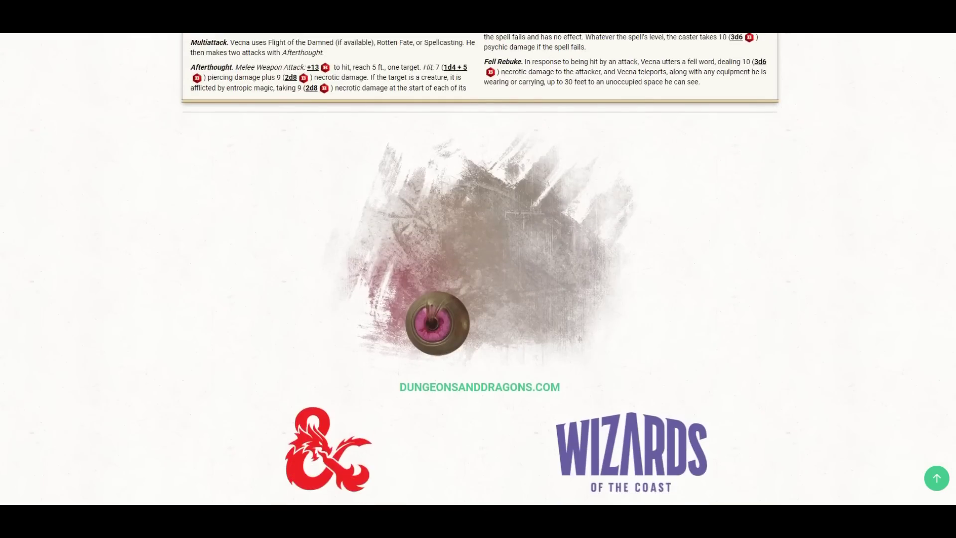
scroll(480, 269, up, 5)
scroll(480, 269, up, 8)
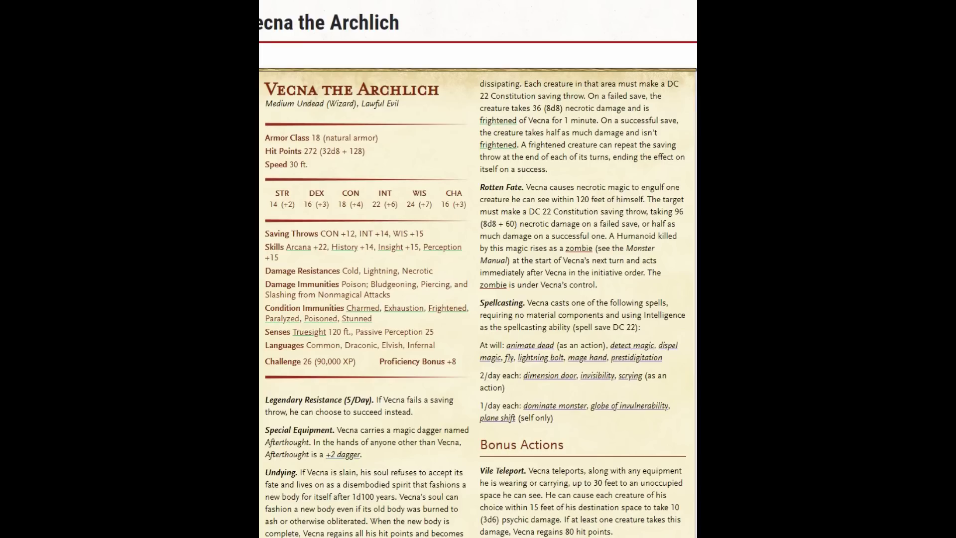
Examine the traits, actions, bonus actions and reactions in the Vecna the Archlich monster stat block
scroll(478, 269, down, 2)
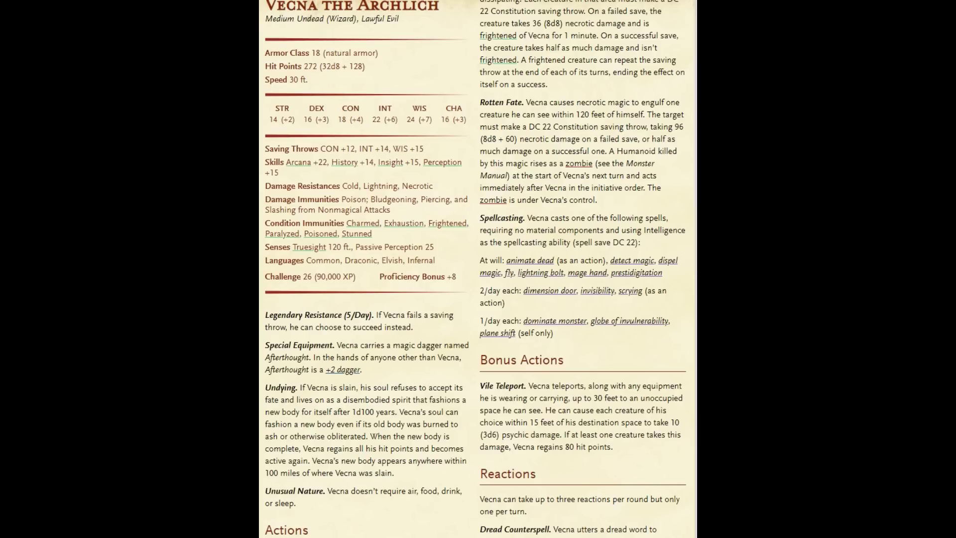
scroll(478, 269, down, 5)
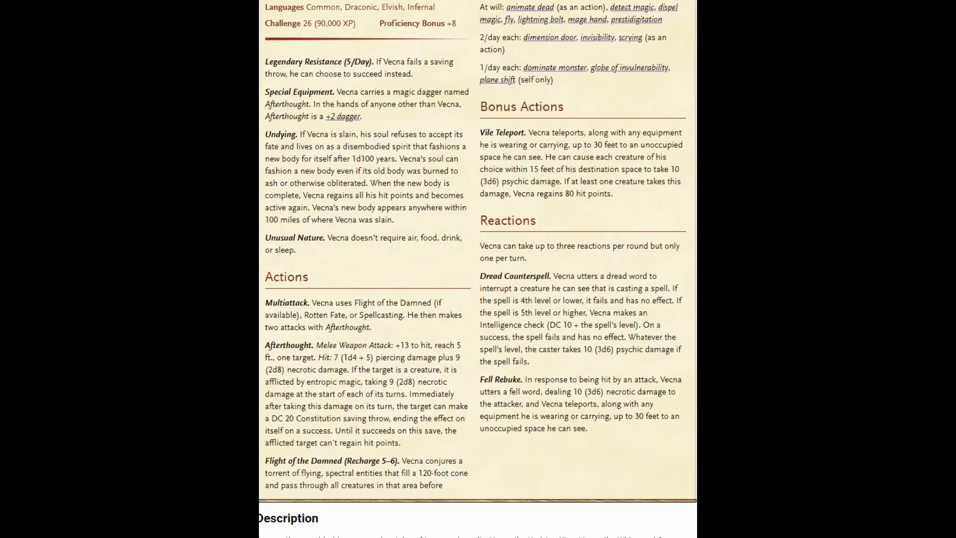
scroll(478, 269, up, 7)
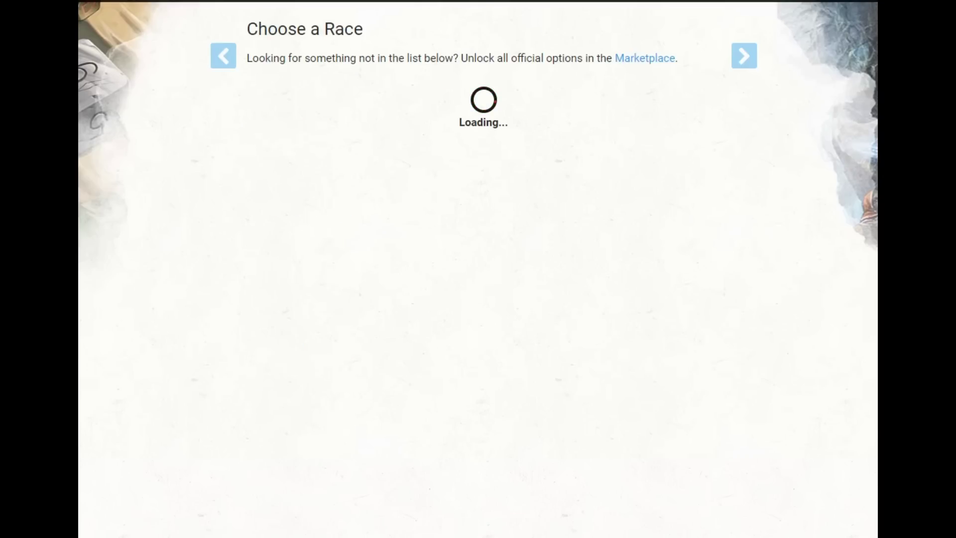
Choose the standard Human from the Basic Rules / Player's Handbook as the character's race
scroll(483, 299, down, 20)
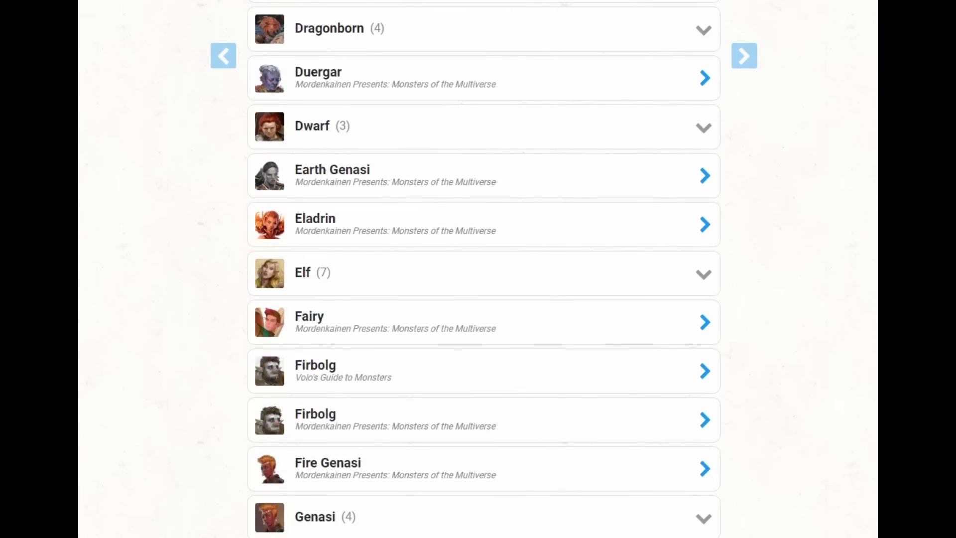
scroll(483, 269, down, 17)
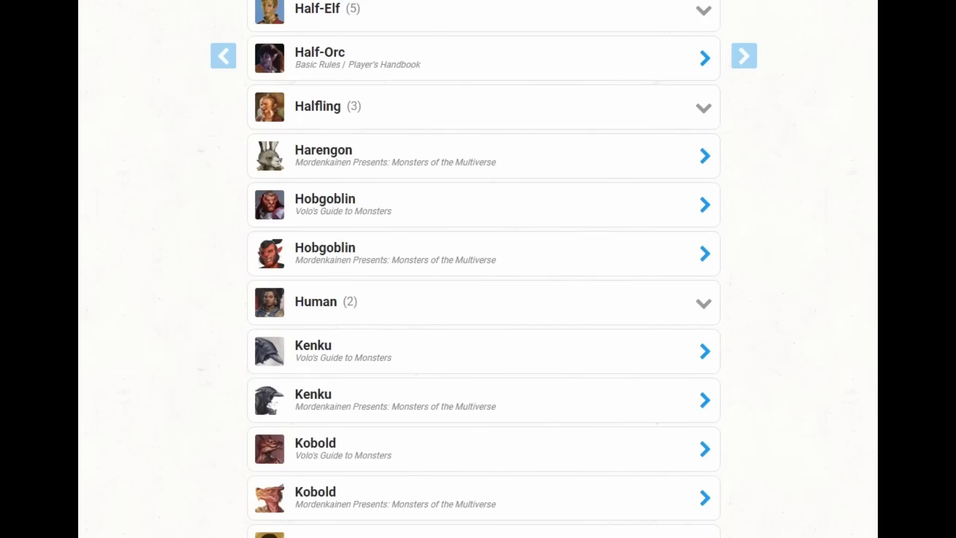
click(488, 84)
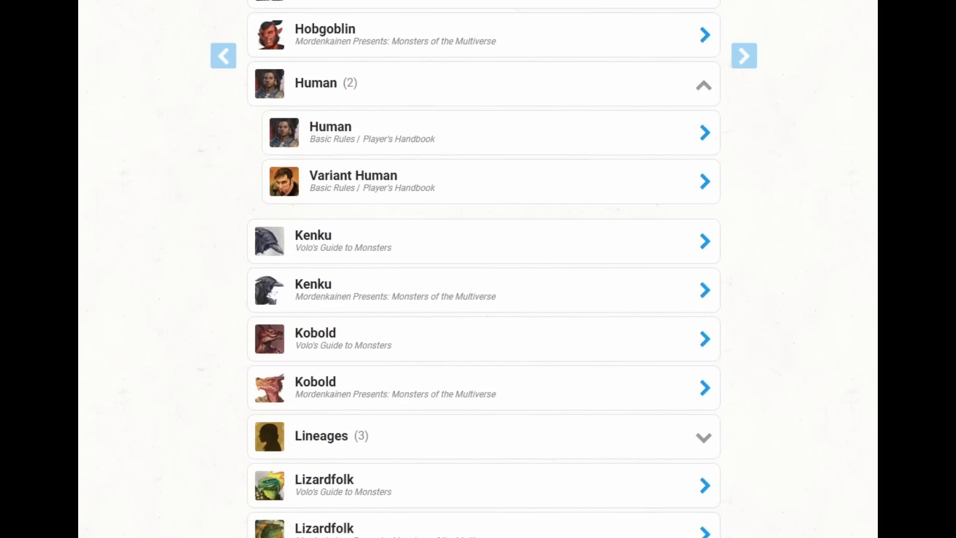
click(498, 132)
Add Fighter as the character's class and set its level to 20
click(397, 429)
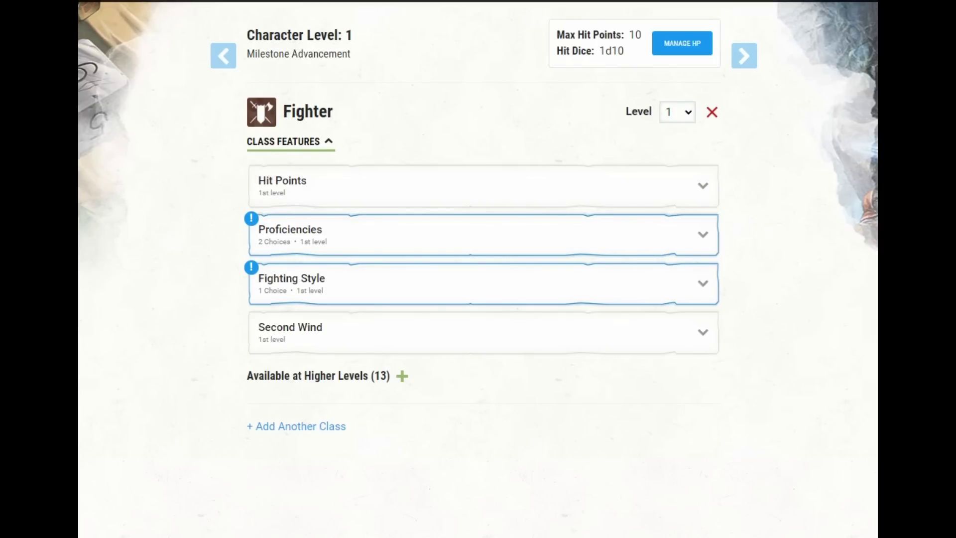
click(677, 112)
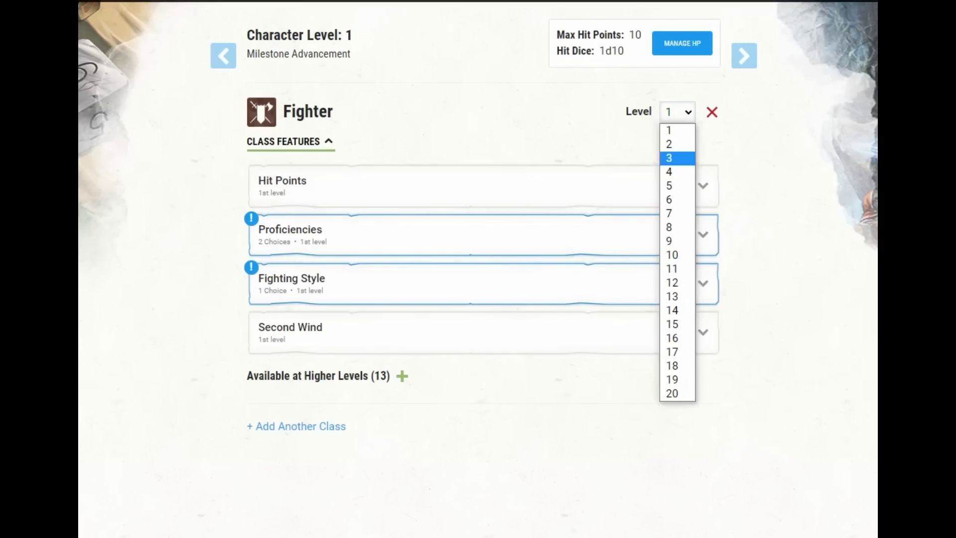
click(675, 395)
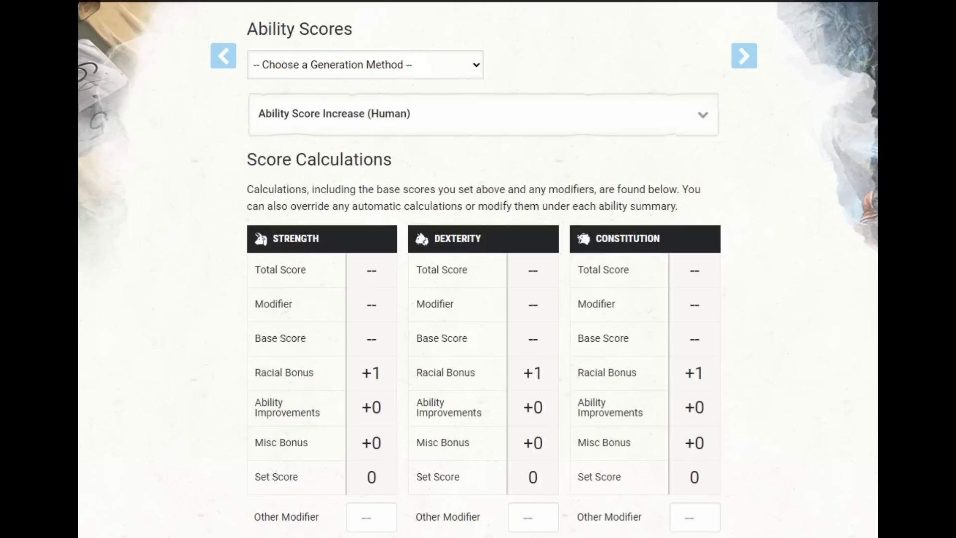
Set the ability score generation method to Standard Array
key(alt+Down)
key(Down)
key(Down)
key(Down)
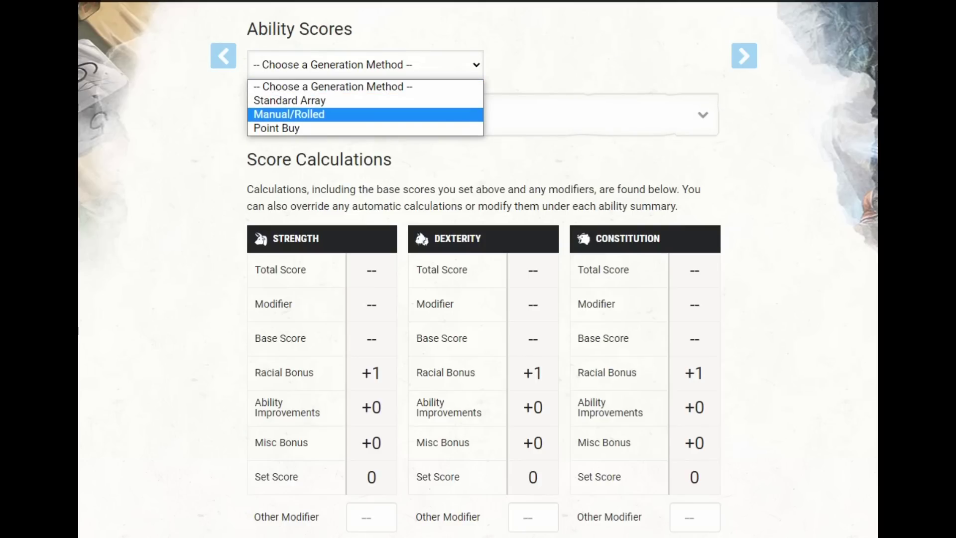
key(Up)
key(Up)
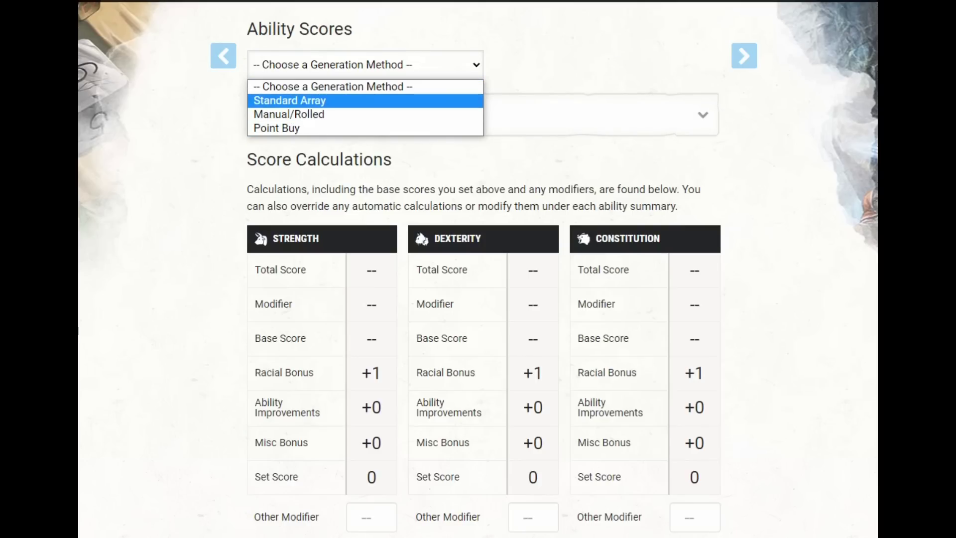
key(Return)
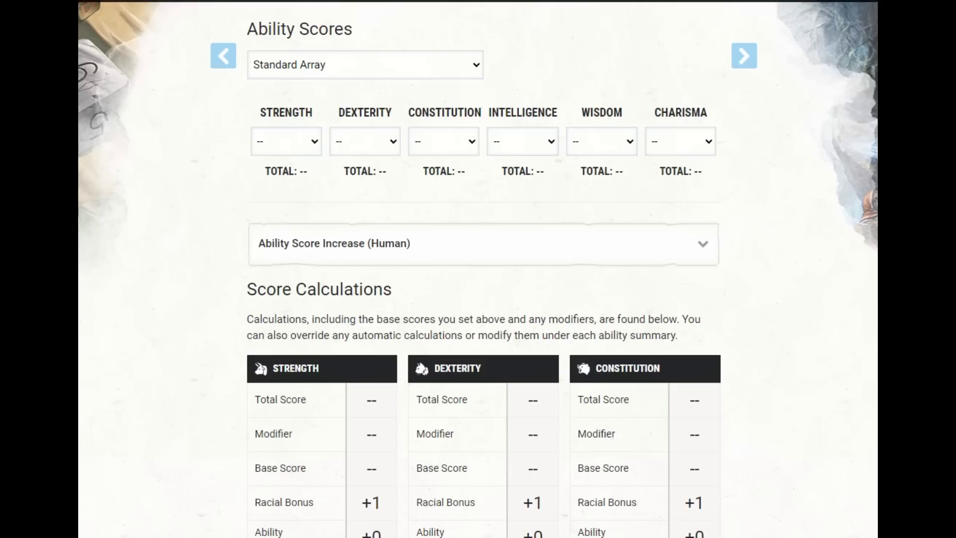
Assign a base score of 15 to Dexterity
key(Tab)
key(Tab)
key(alt+Down)
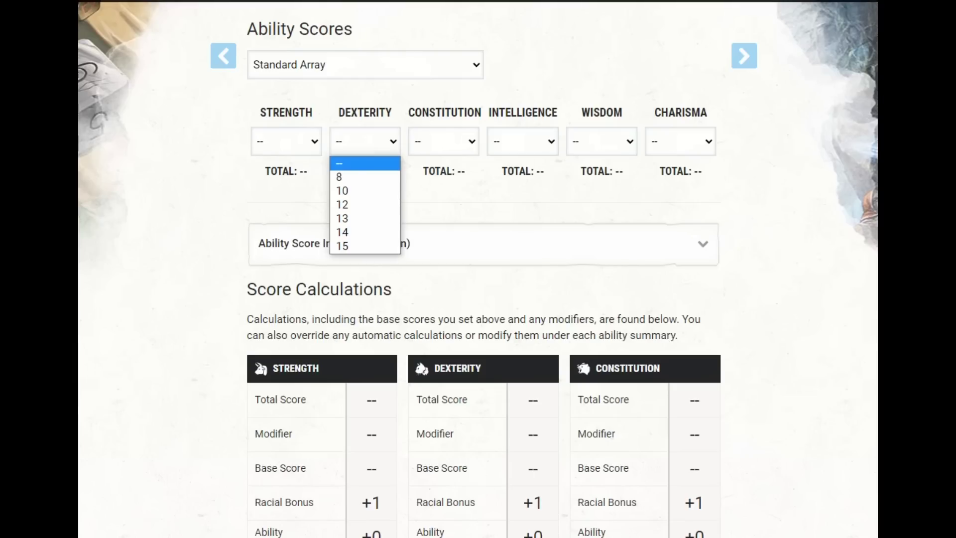
key(Down)
key(Down)
key(Down)
key(Down)
key(Down)
key(Down)
key(Return)
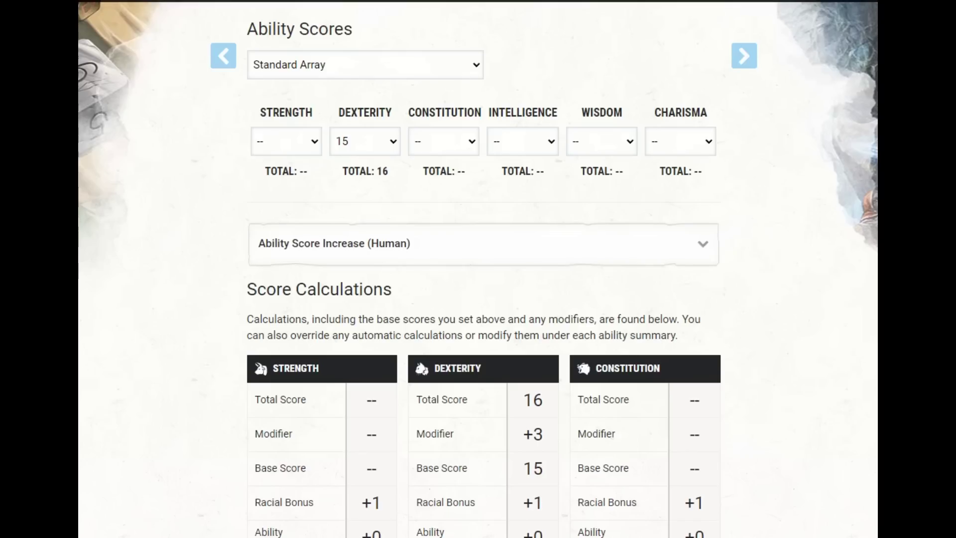
Assign a base score of 14 to Strength
key(shift+Tab)
key(alt+Down)
key(Down)
key(Down)
key(Down)
key(Down)
key(Down)
key(Return)
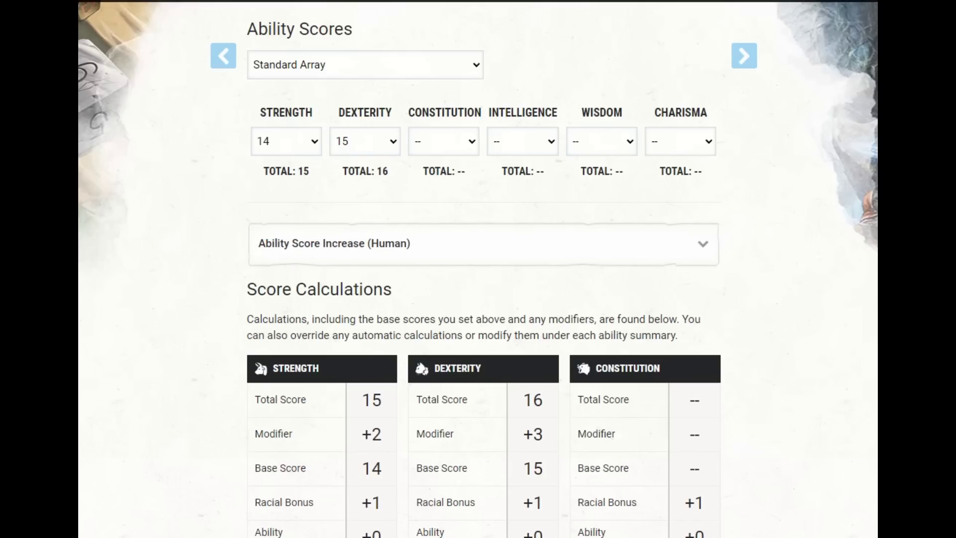
Assign base scores of 13 to Charisma, 12 to Intelligence and 10 to Wisdom
click(680, 141)
click(678, 216)
click(522, 141)
click(504, 205)
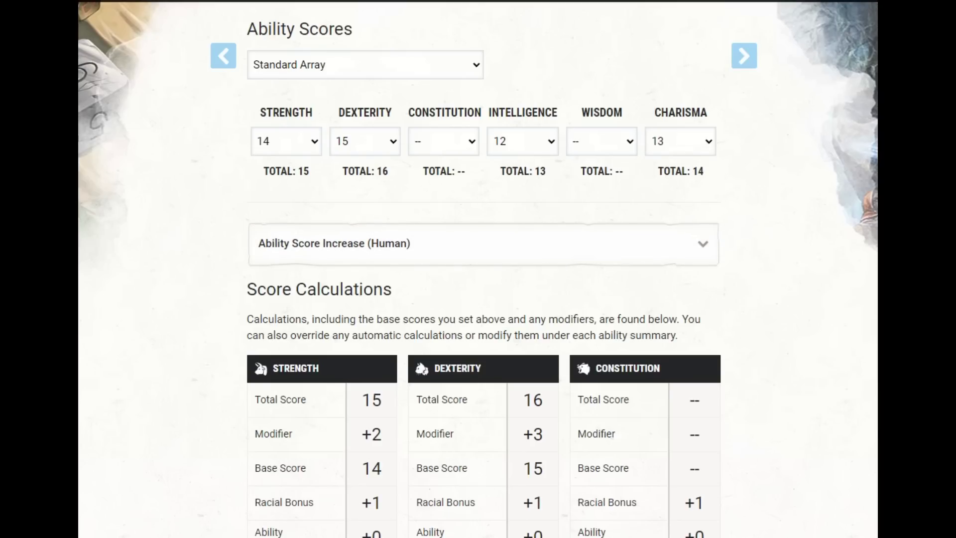
click(602, 141)
click(581, 190)
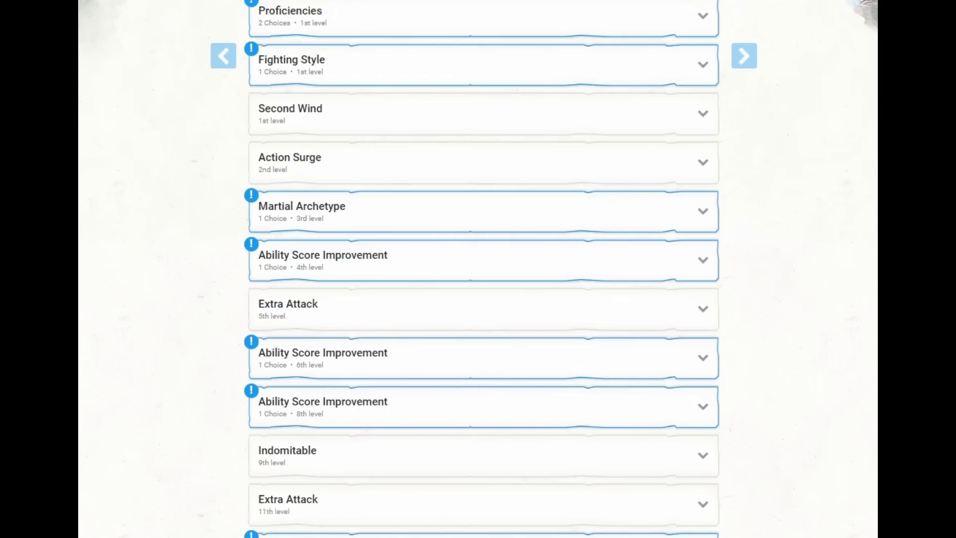
Choose Archery as the Fighter's 1st-level Fighting Style
click(479, 65)
click(483, 152)
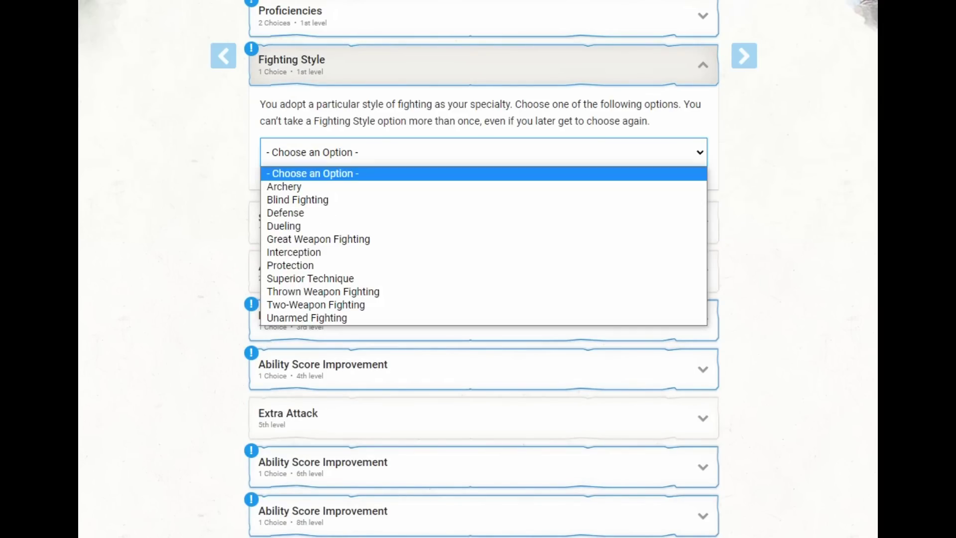
click(288, 186)
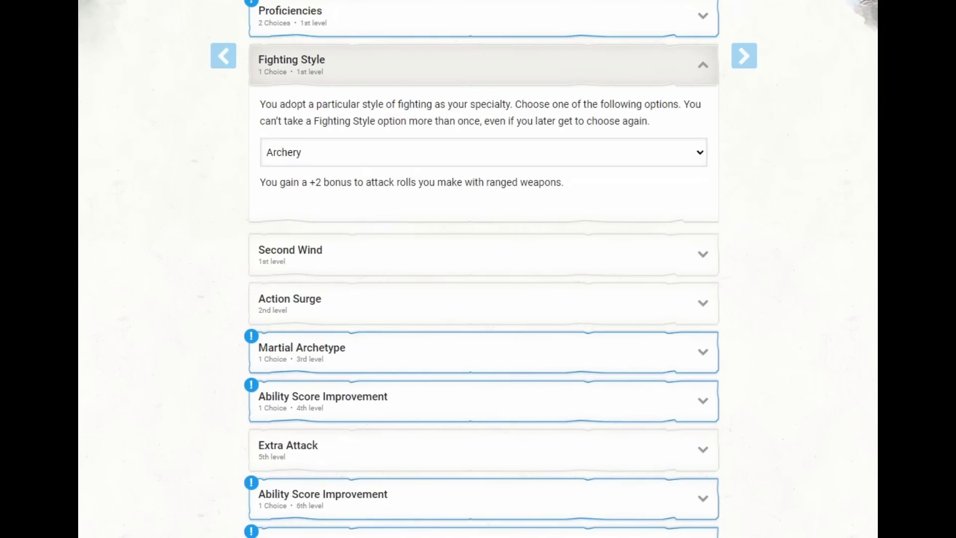
Choose Arcane Archer as the Fighter's 3rd-level Martial Archetype
scroll(478, 269, down, 3)
click(479, 347)
click(483, 140)
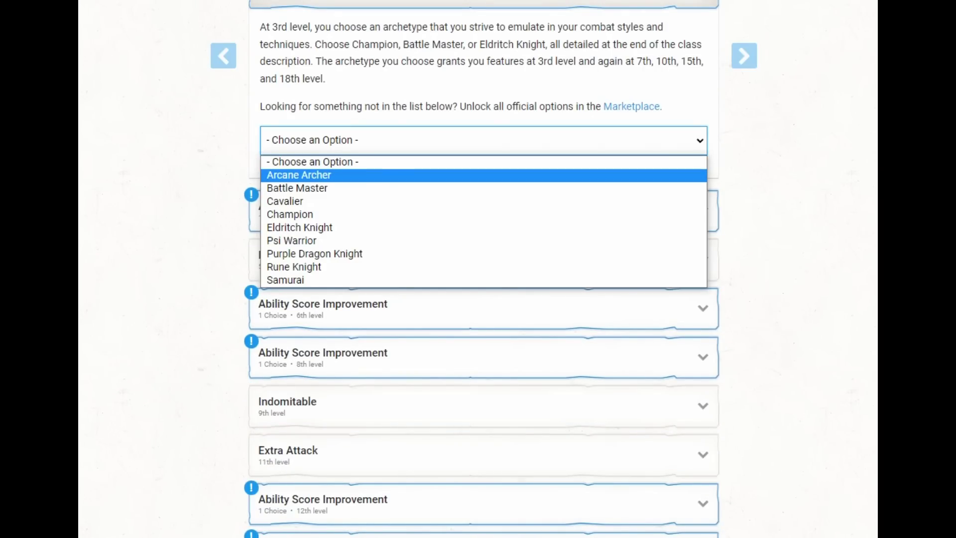
key(Return)
key(Return)
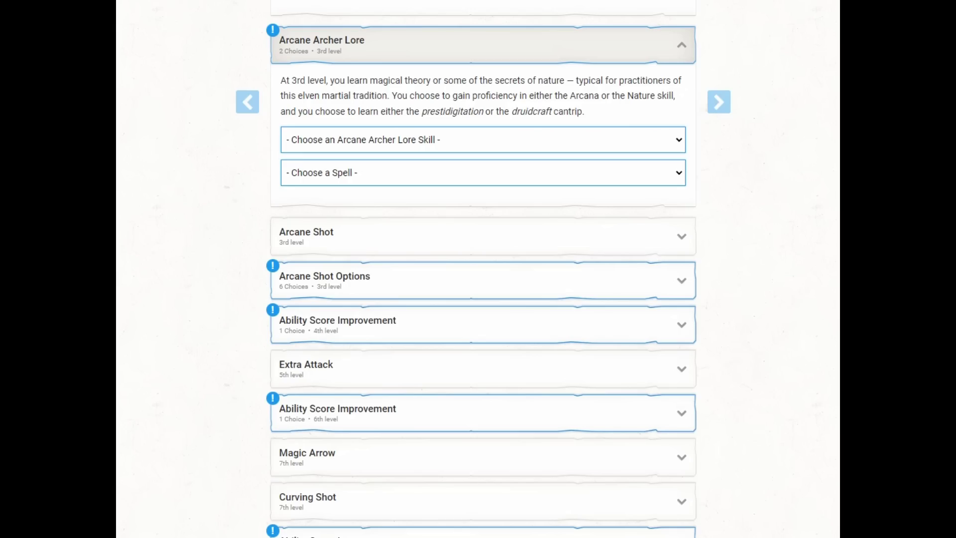
For Arcane Archer Lore, choose the Arcana skill and the Prestidigitation cantrip
key(space)
key(Down)
key(Return)
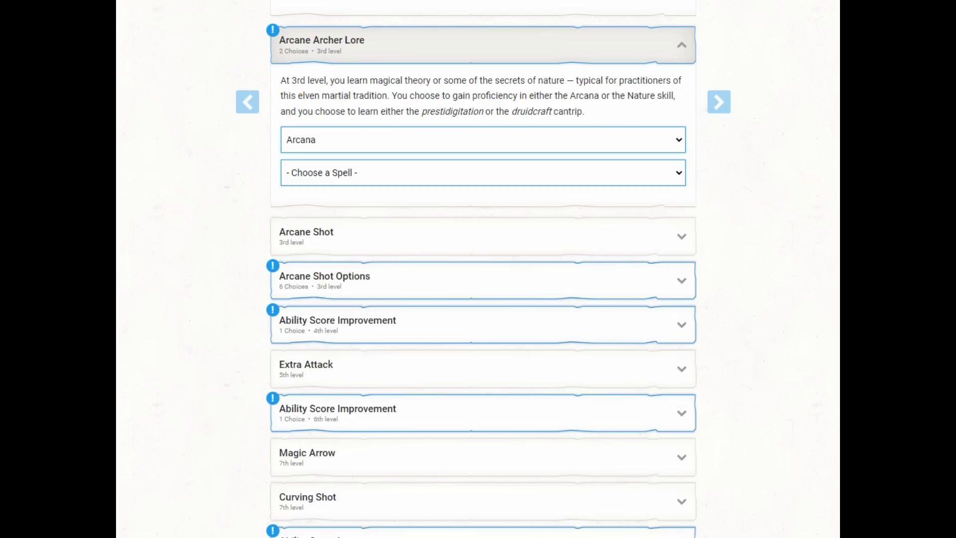
key(Tab)
key(space)
key(Down)
key(Down)
key(Return)
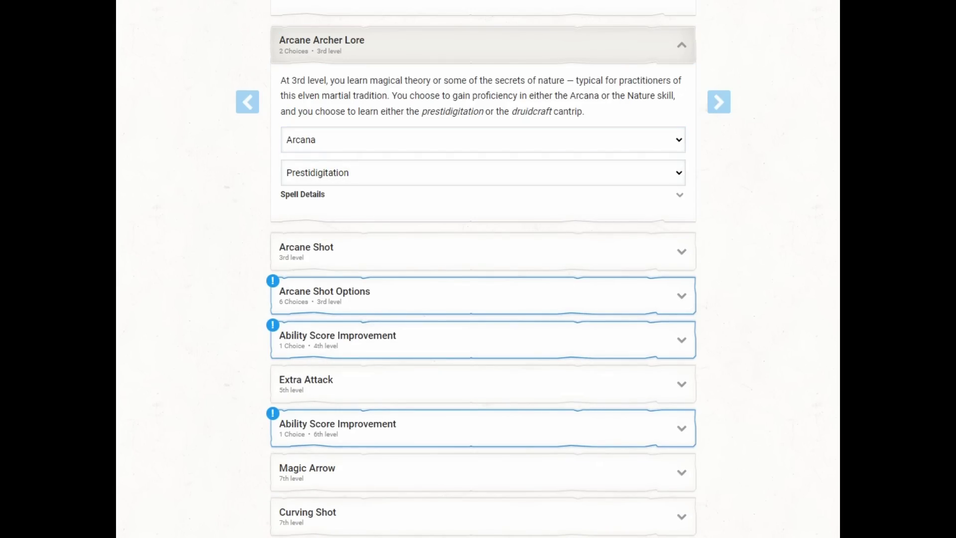
Choose Banishing Arrow and Beguiling Arrow as the two level 3 Arcane Shot Options
key(Tab)
key(Tab)
key(Tab)
key(Return)
key(space)
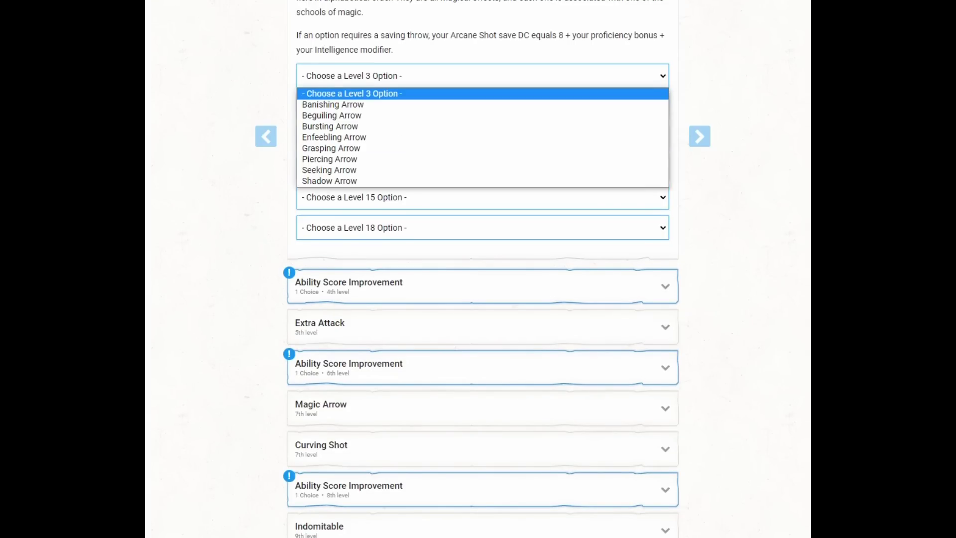
key(Down)
key(Return)
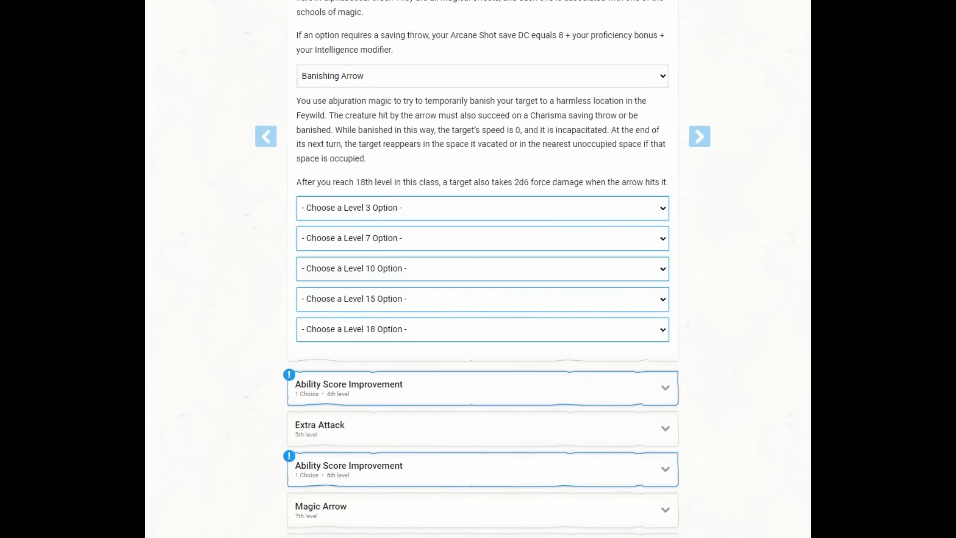
key(Tab)
key(space)
key(Down)
key(Return)
Choose Bursting Arrow as the level 7 Arcane Shot option and Enfeebling Arrow as the level 10 option
key(Tab)
key(space)
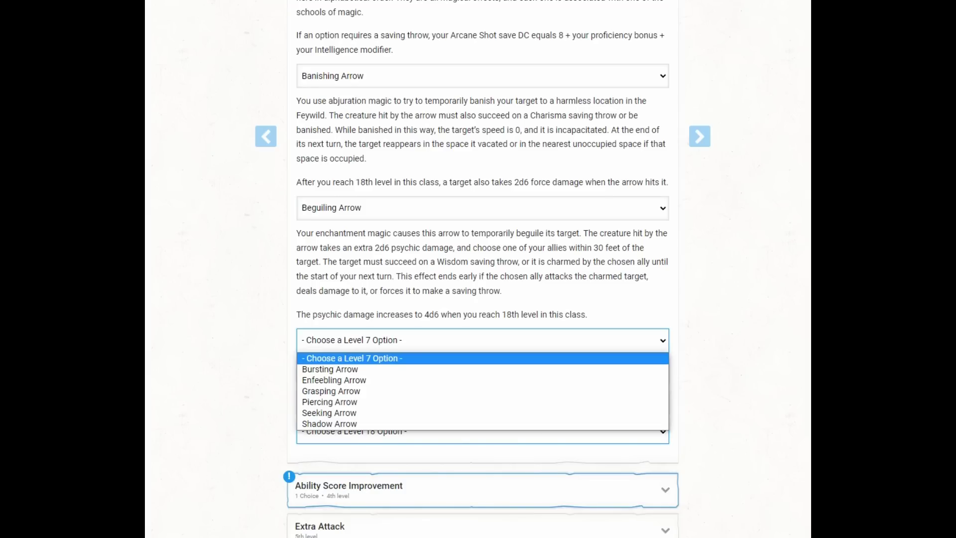
key(Down)
key(Return)
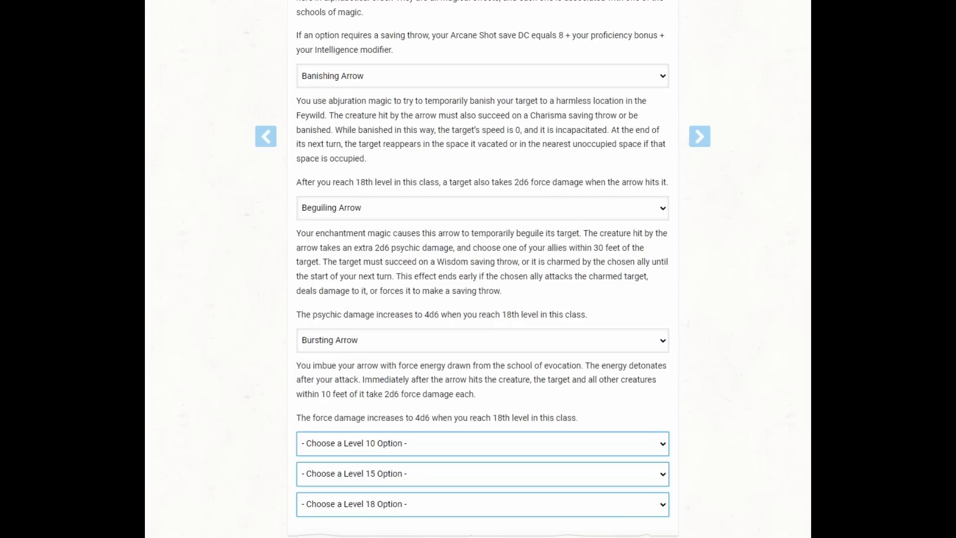
scroll(478, 269, down, 5)
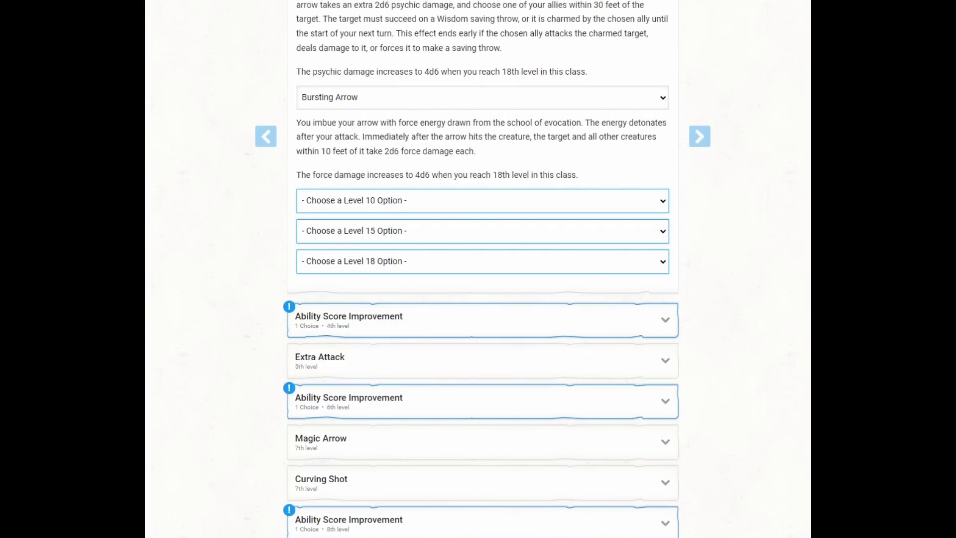
key(e)
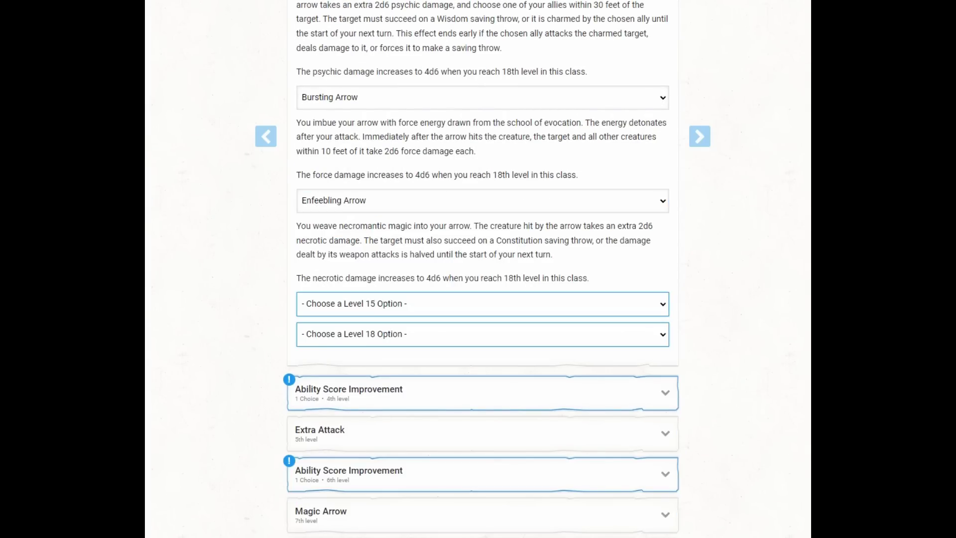
Choose Piercing Arrow as the level 15 Arcane Shot option and Seeking Arrow as the level 18 option
key(alt+Down)
key(Down)
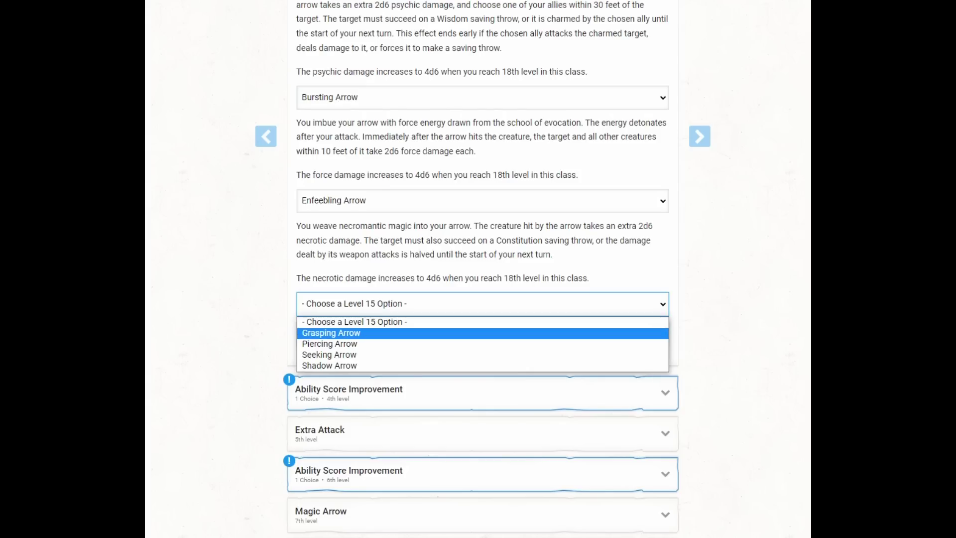
key(Down)
key(Return)
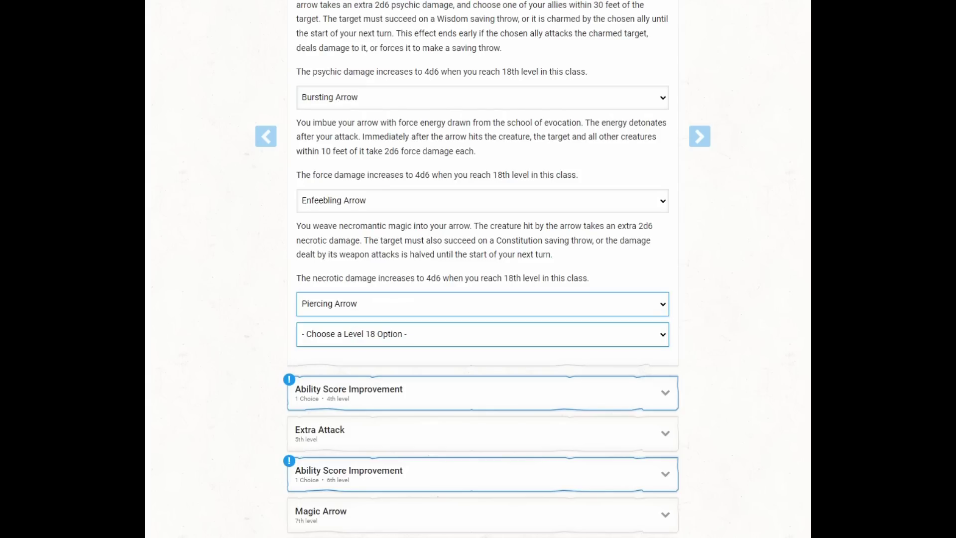
key(alt+Down)
key(Down)
key(Down)
key(Return)
For the 4th-level Ability Score Improvement, take a feat instead and choose Sharpshooter
key(Tab)
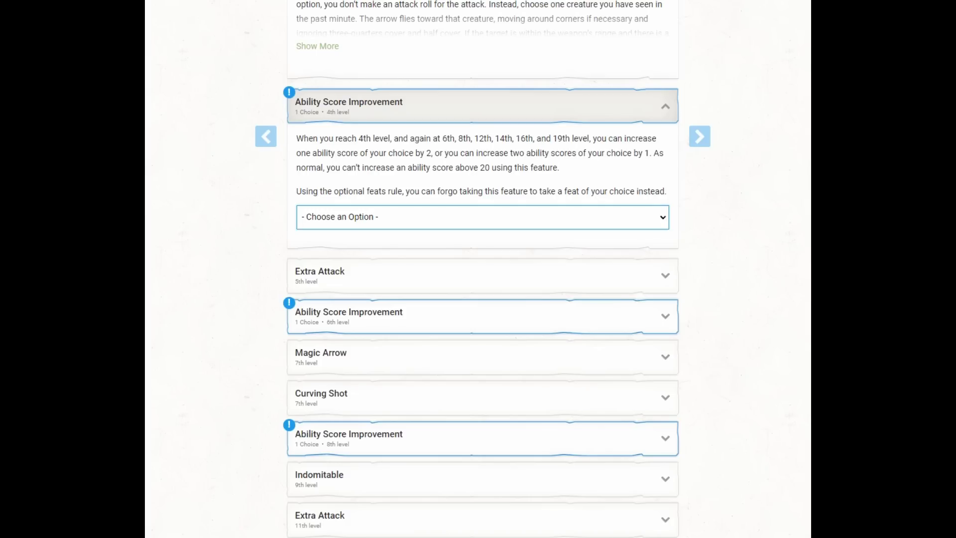
key(alt+Down)
key(Down)
key(Down)
key(Return)
key(alt+Down)
key(Down)
key(Down)
key(Down)
key(Down)
key(Down)
key(Down)
key(Down)
key(Down)
scroll(485, 369, down, 15)
scroll(481, 368, down, 5)
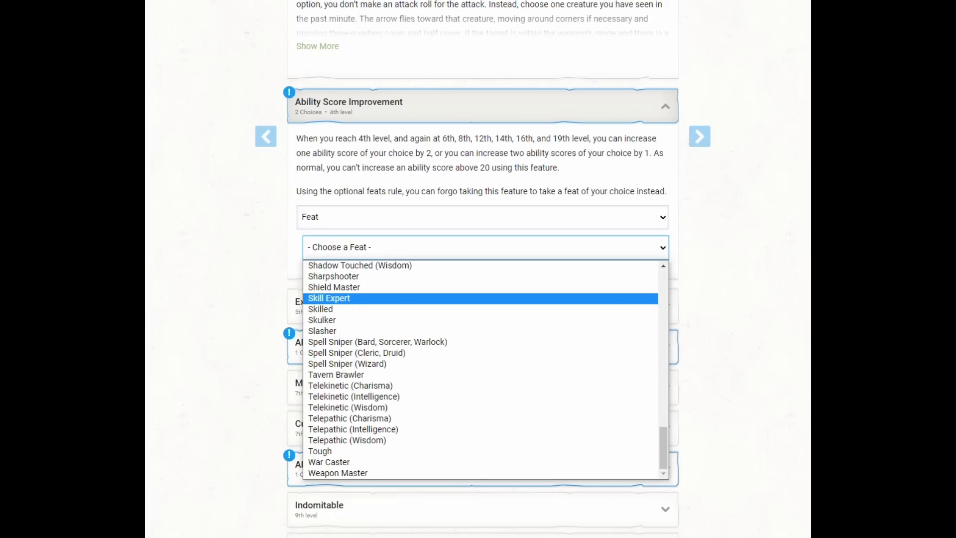
key(Return)
For the 6th-level Ability Score Improvement, put both score increases into Dexterity
scroll(478, 269, down, 8)
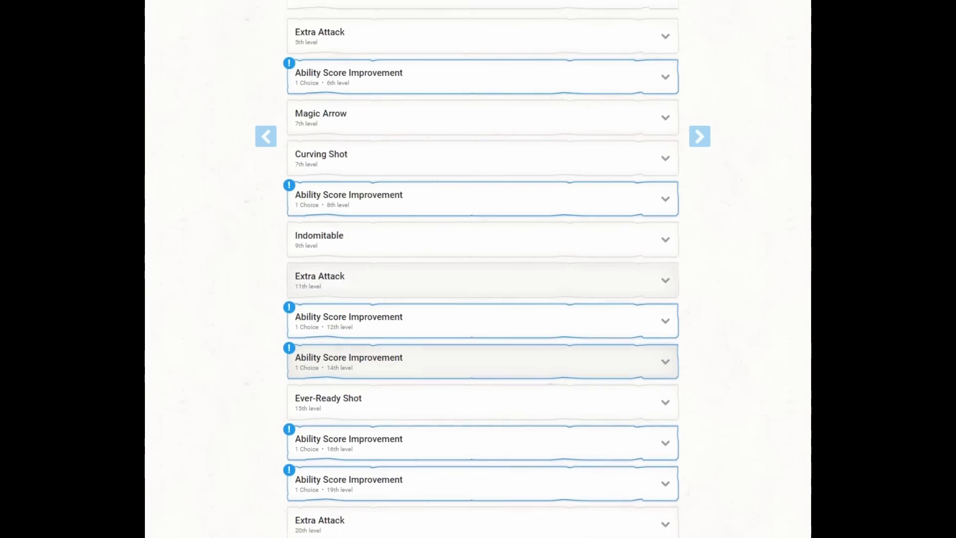
scroll(478, 269, up, 1)
click(479, 89)
click(478, 201)
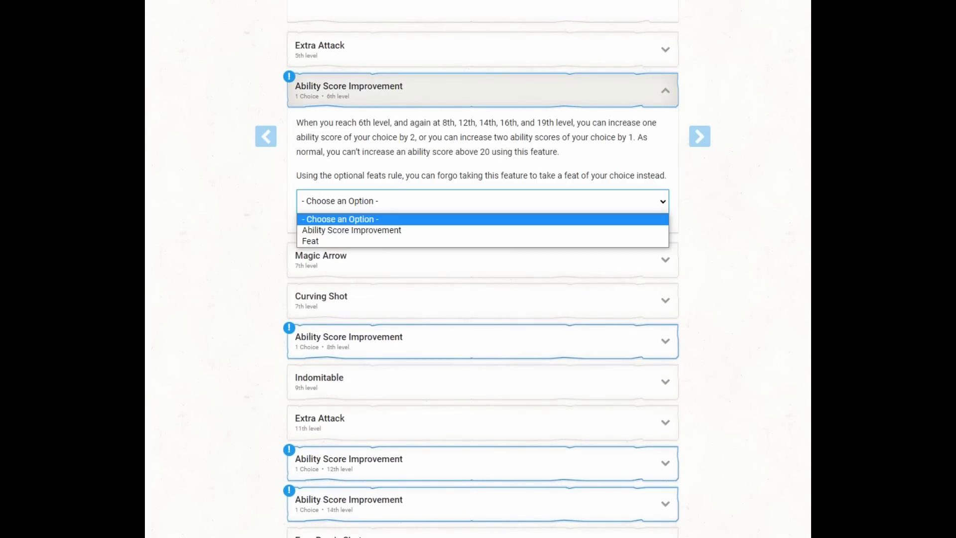
key(Return)
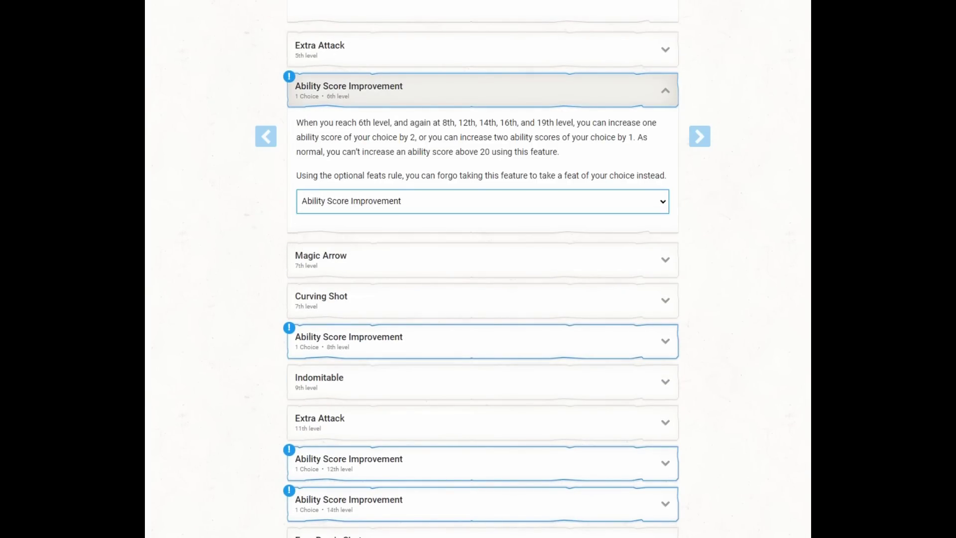
key(Tab)
key(alt+Down)
key(Down)
key(Down)
key(Down)
key(Return)
key(Tab)
key(alt+Down)
key(Down)
key(Down)
key(Down)
key(Return)
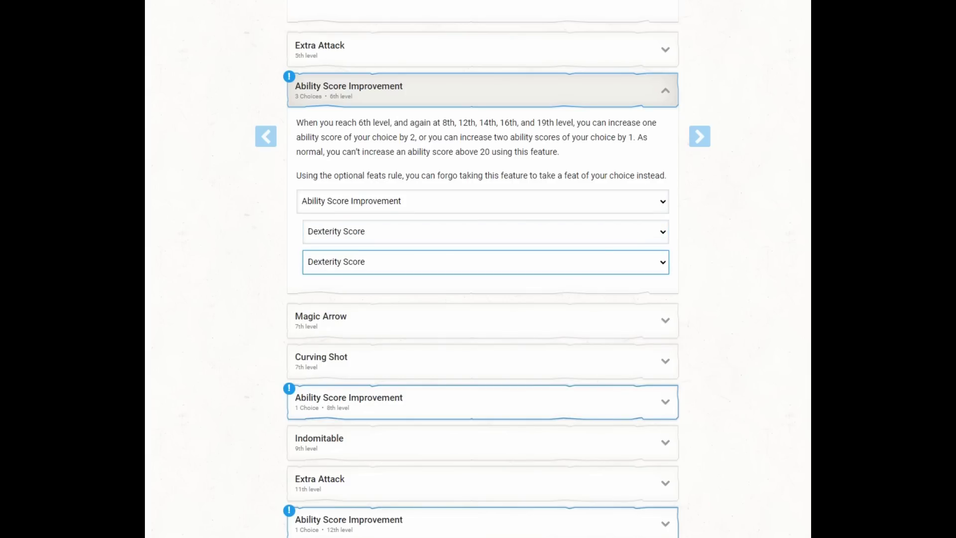
For the 8th-level Ability Score Improvement, assign both score increases to Dexterity
scroll(478, 269, down, 6)
key(Return)
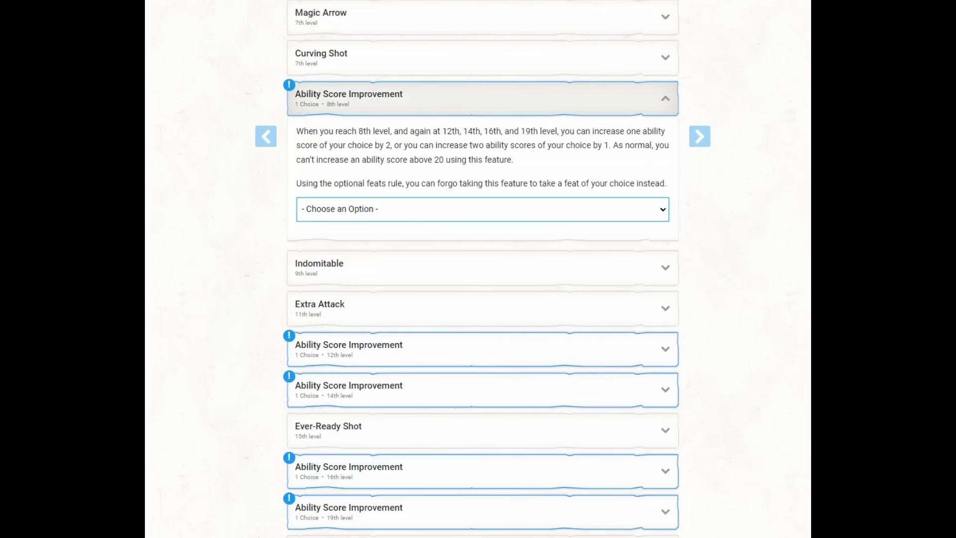
key(Tab)
key(alt+Down)
key(Down)
key(Return)
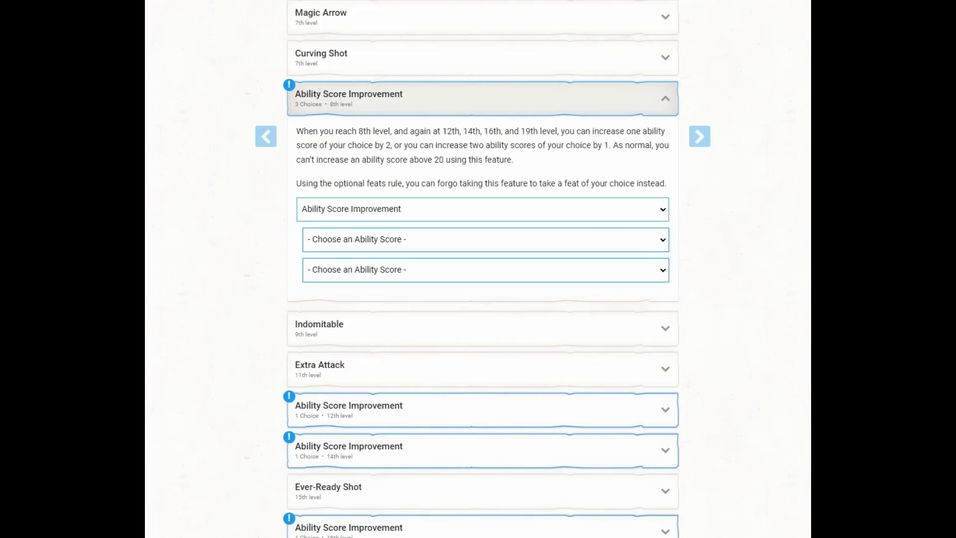
key(Tab)
key(alt+Down)
key(Down)
key(Down)
key(Down)
key(Return)
key(Tab)
key(alt+Down)
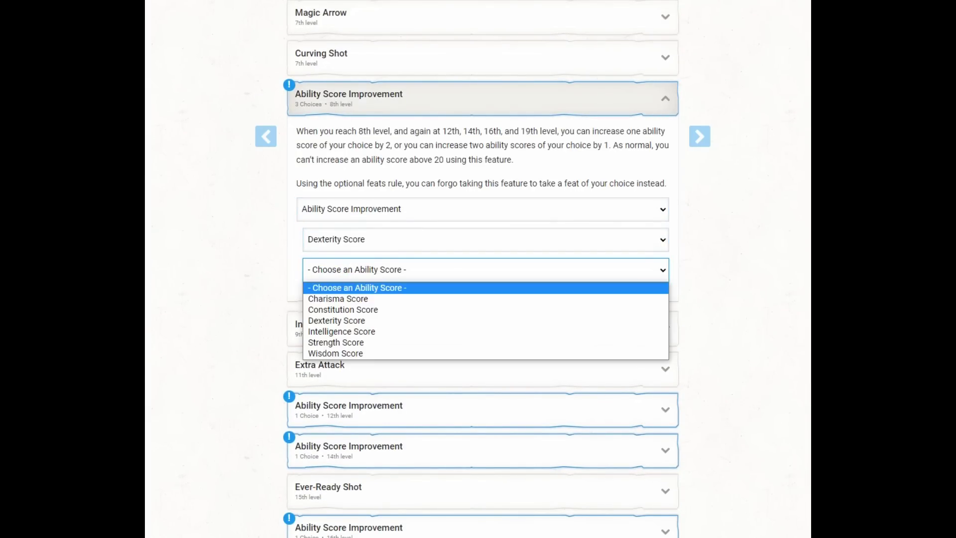
key(Down)
key(Down)
key(Down)
key(Return)
For the 12th-level Ability Score Improvement, take a feat instead and choose Lucky
key(Tab)
key(Tab)
key(Tab)
key(Return)
key(Tab)
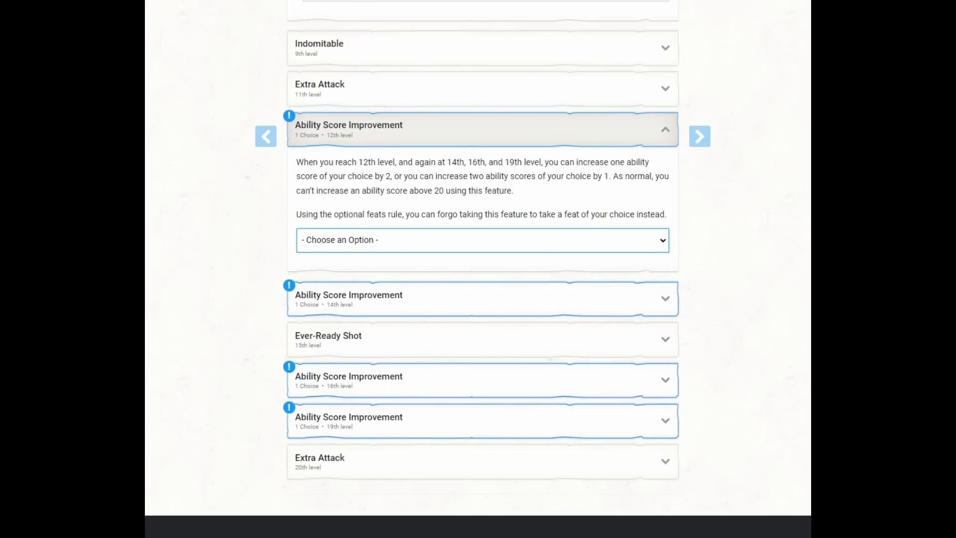
key(alt+Down)
key(Down)
key(Down)
key(Return)
key(Tab)
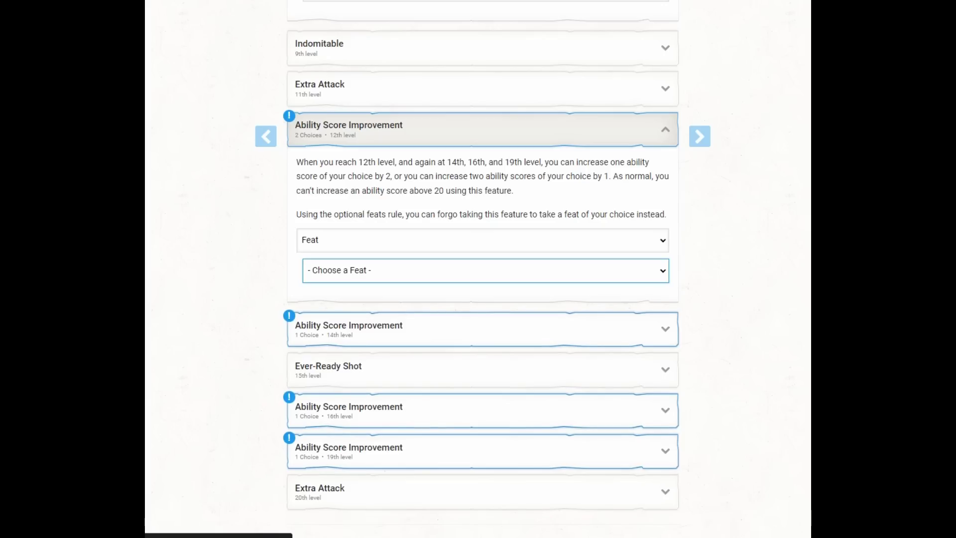
key(alt+Down)
key(c)
key(g)
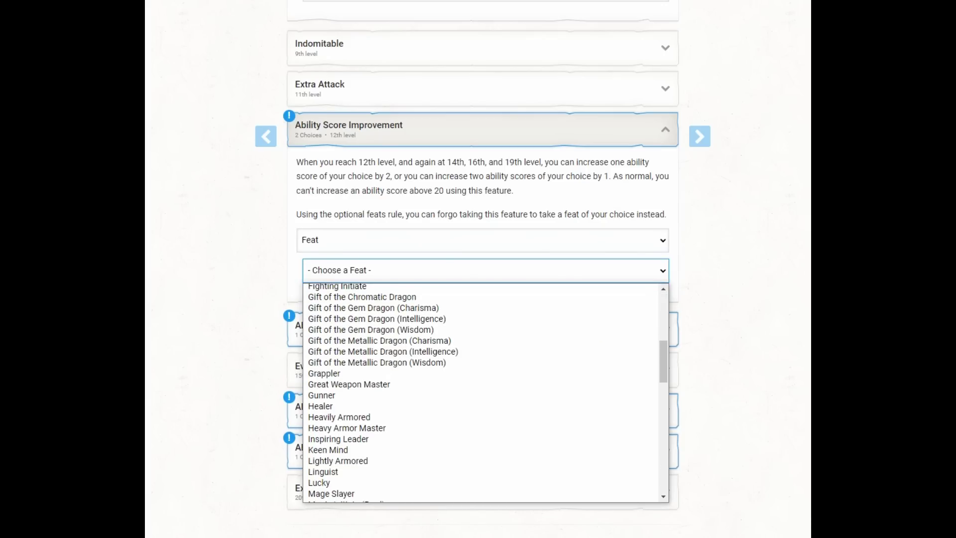
key(l)
key(u)
key(Return)
For the 14th-level Ability Score Improvement, take a feat instead and choose Alert
key(Tab)
key(alt+Down)
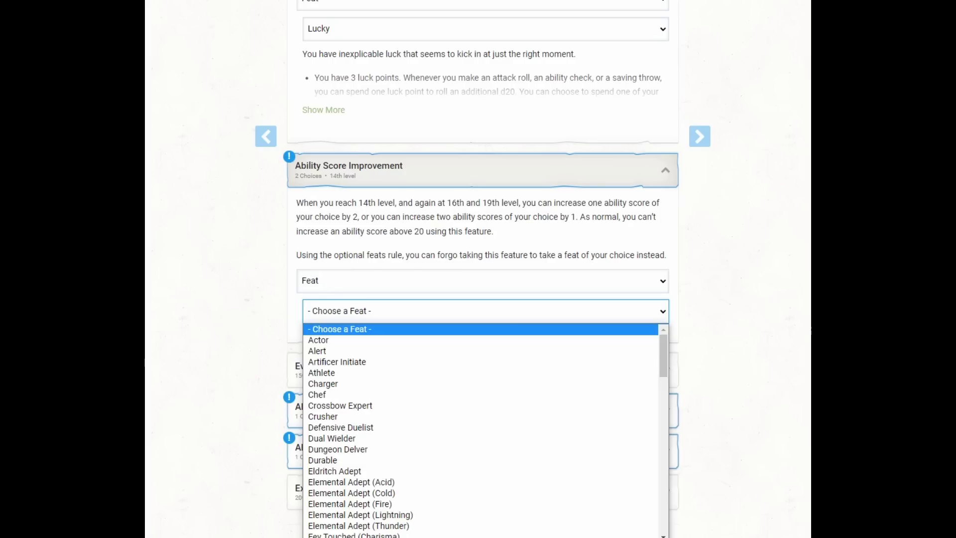
key(Down)
key(Down)
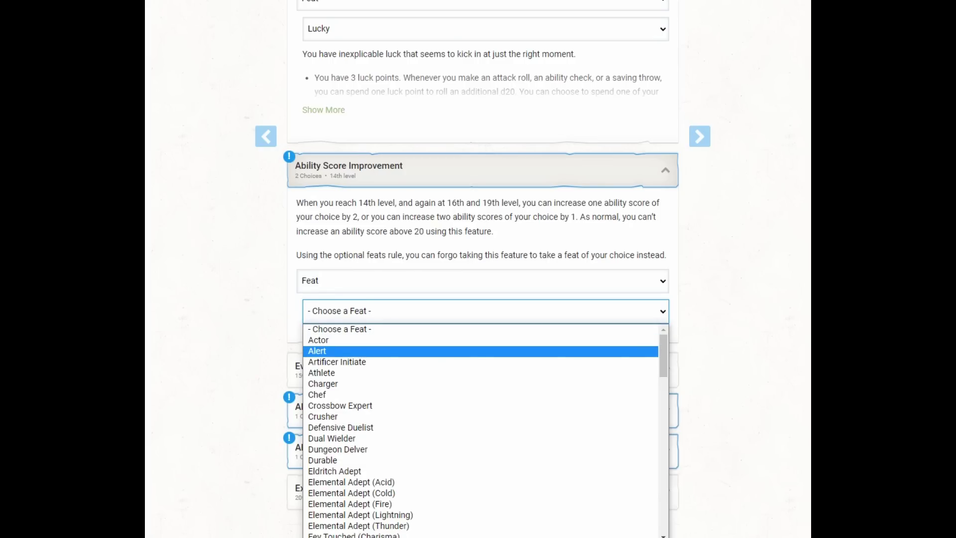
key(Return)
For the 16th-level Ability Score Improvement, increase the Intelligence and Charisma scores
key(Tab)
key(Tab)
key(Return)
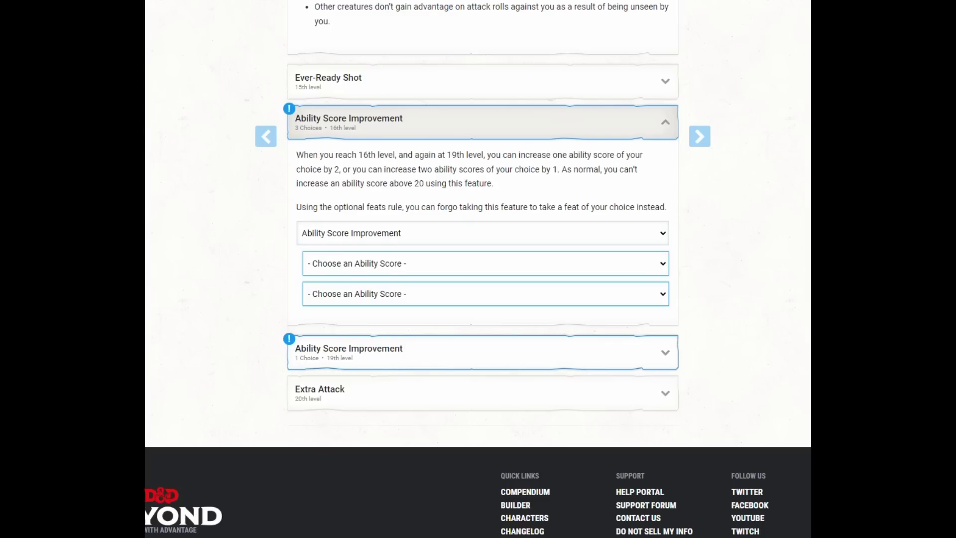
key(alt+Down)
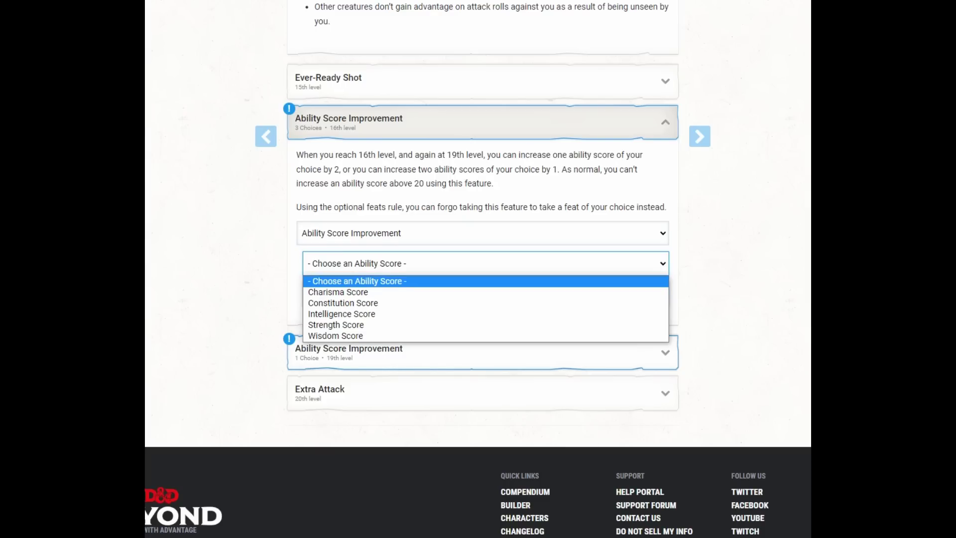
key(Down)
key(Down)
key(Down)
key(Return)
key(Tab)
key(alt+Down)
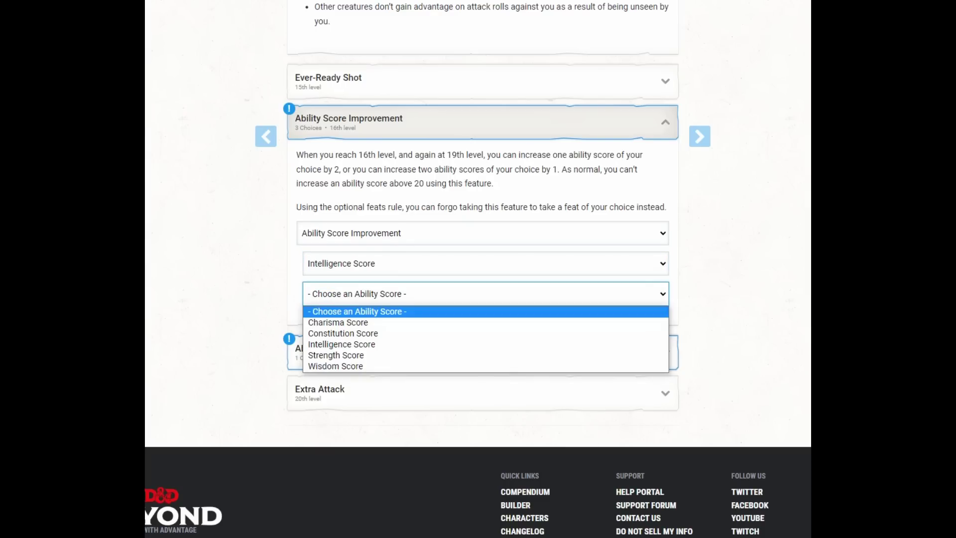
key(Down)
key(Return)
For the 19th-level Ability Score Improvement, increase the Strength and Wisdom scores
key(Tab)
key(Return)
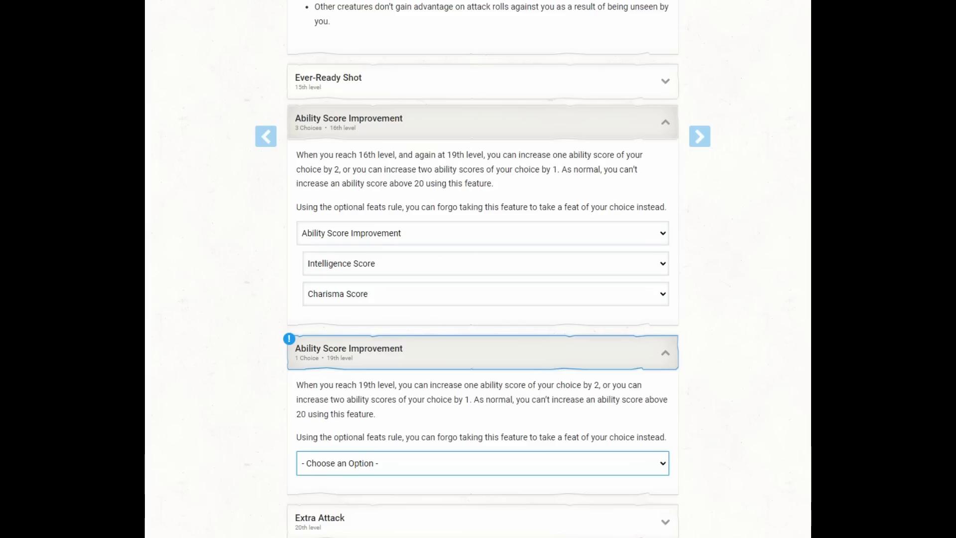
key(alt+Down)
key(Down)
key(Return)
key(Tab)
key(alt+Down)
key(s)
key(c)
key(Down)
key(Down)
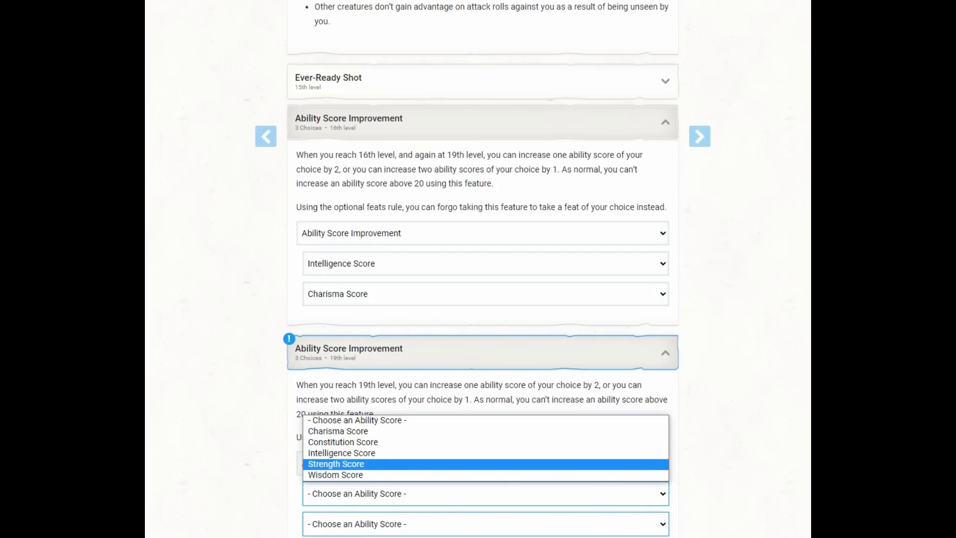
key(Return)
key(Tab)
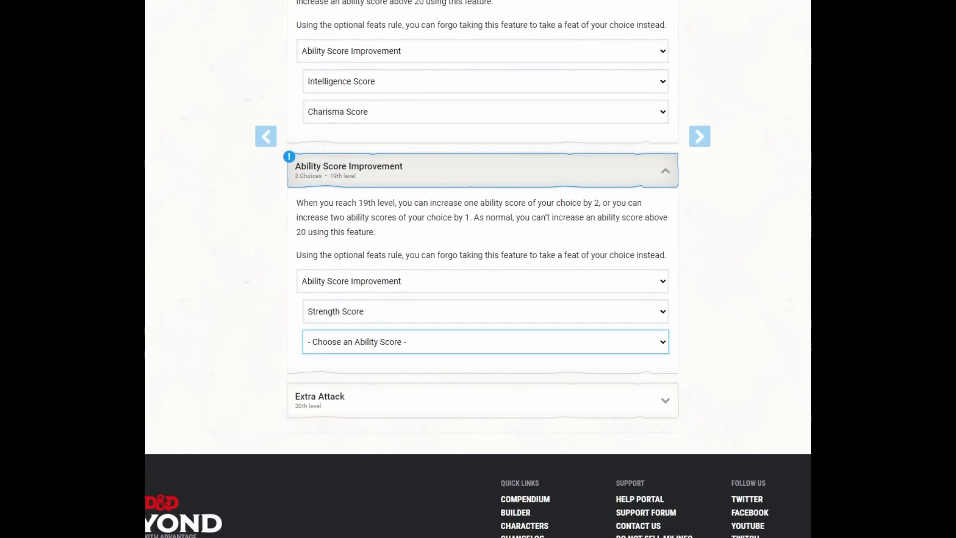
key(alt+Down)
key(s)
key(Down)
key(Return)
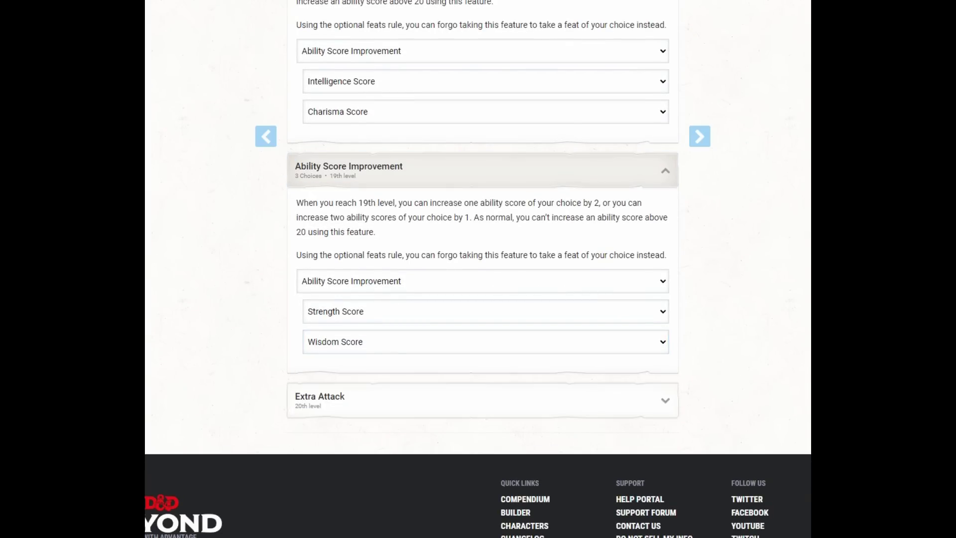
In the Equipment section, select leather armor, longbow, and 20 arrows as the first Fighter starting equipment choice
scroll(478, 269, up, 20)
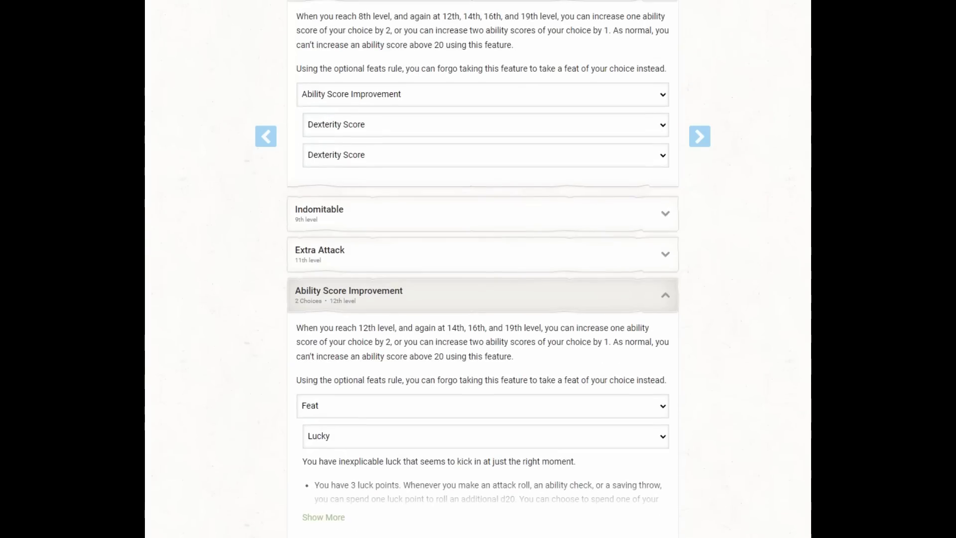
scroll(478, 269, up, 6)
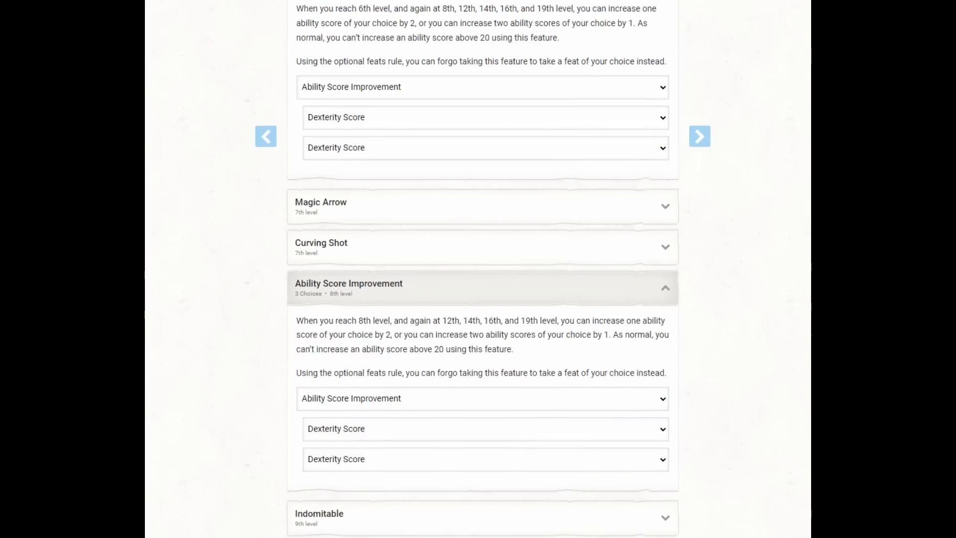
scroll(479, 269, up, 10)
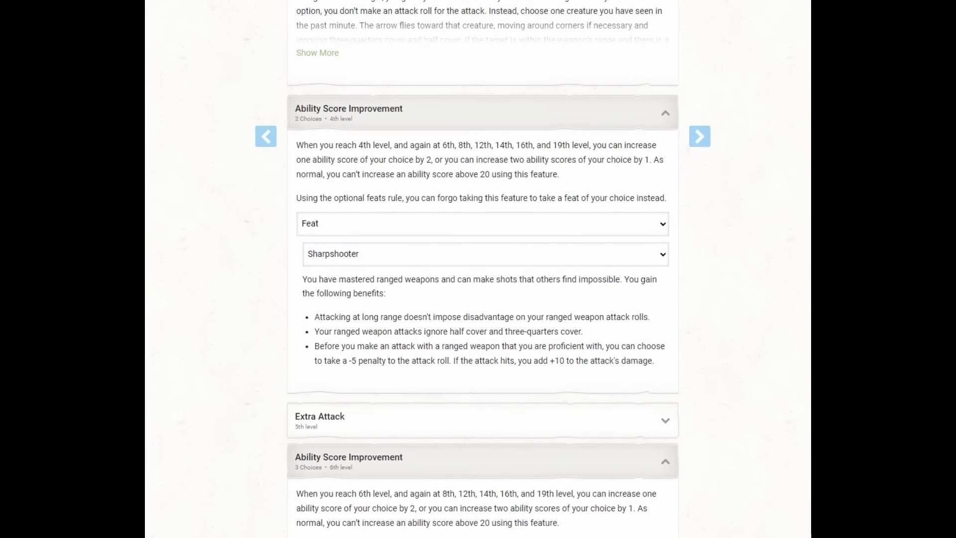
scroll(479, 269, up, 20)
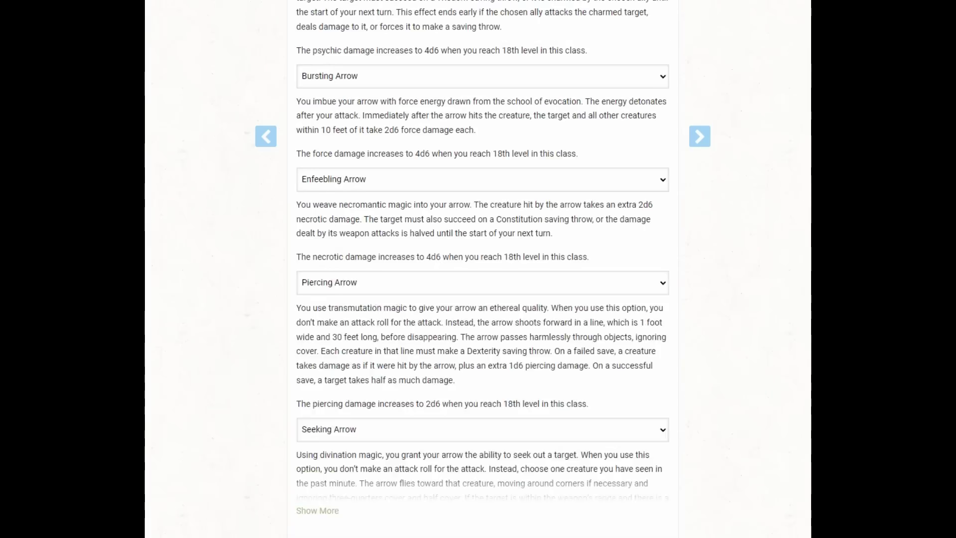
scroll(478, 269, up, 7)
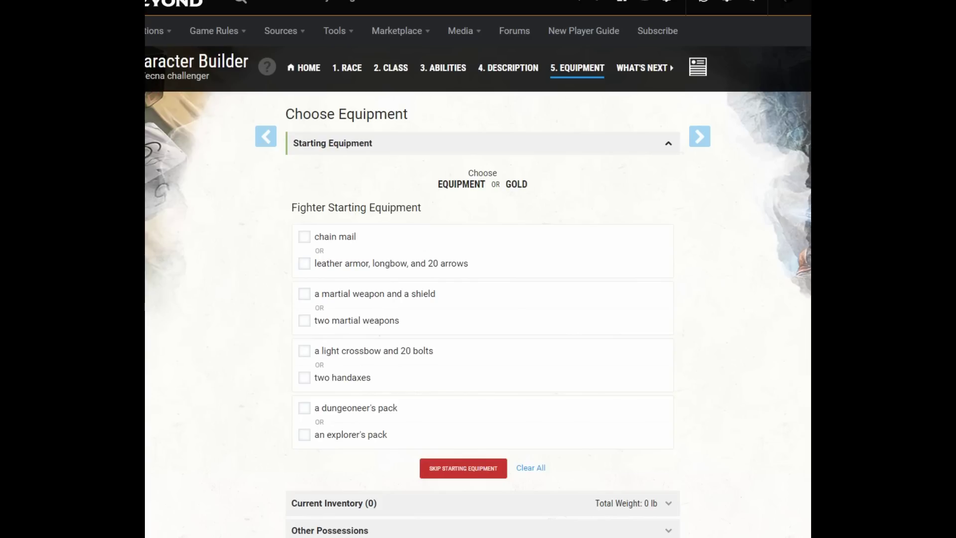
click(304, 263)
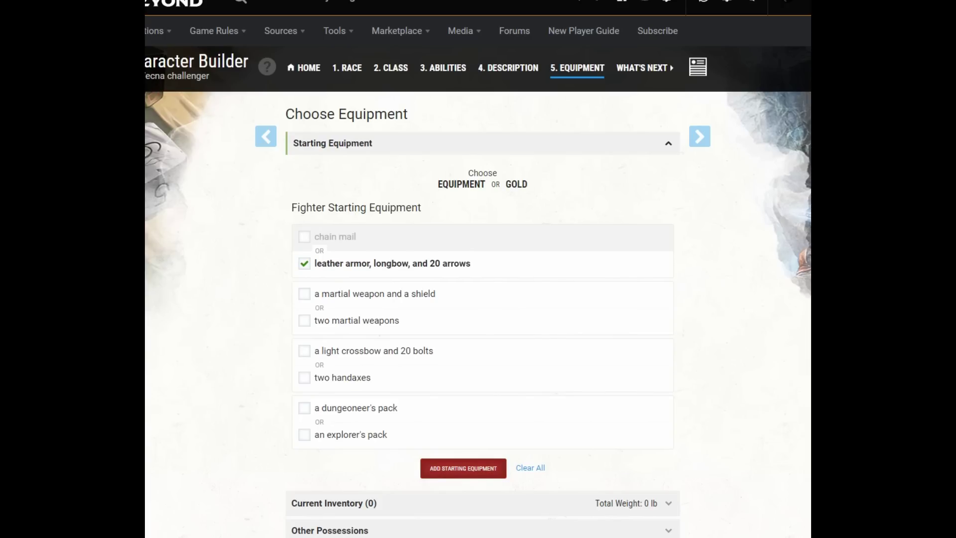
Add the selected Fighter starting equipment to the character's inventory
click(463, 468)
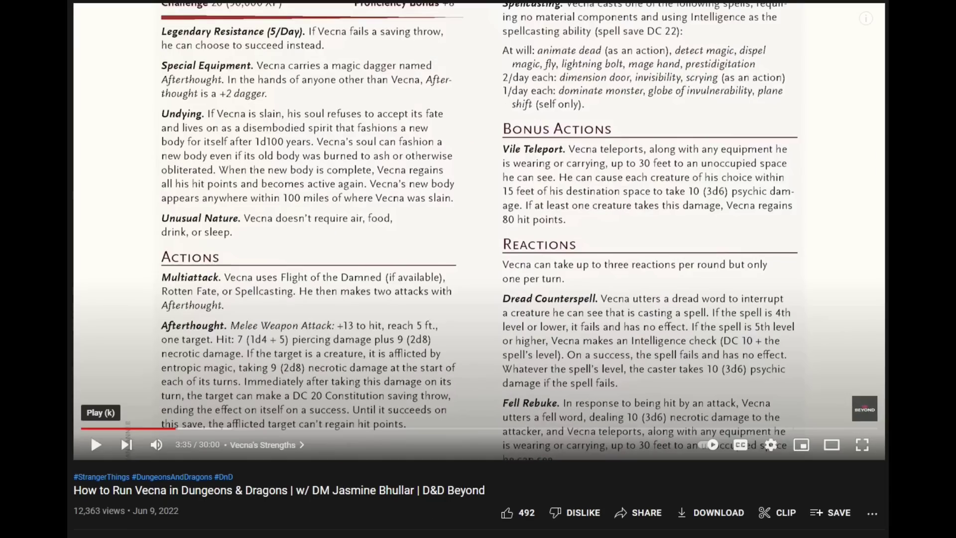
In the YouTube video on how to run Vecna, play the Vecna's Strengths section from 3:35 and pause it
click(99, 444)
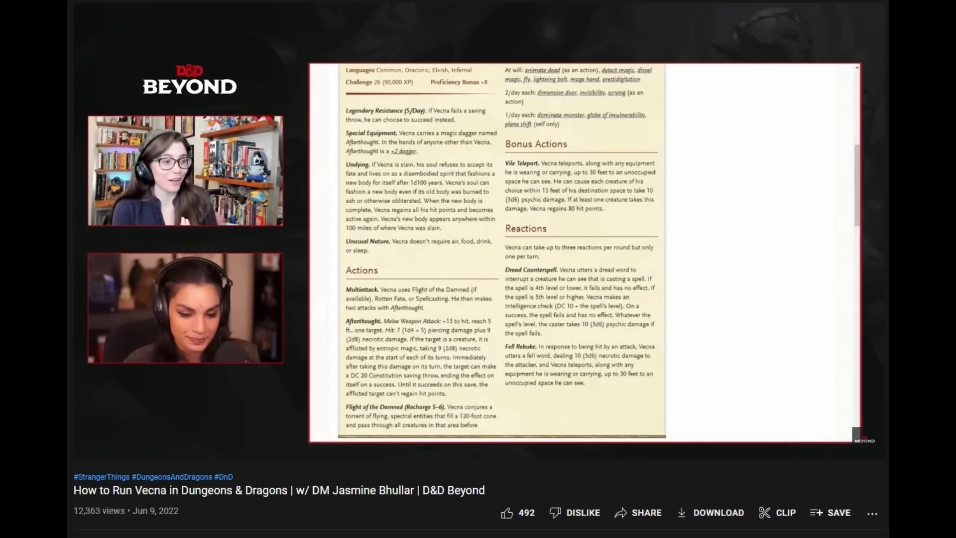
click(96, 445)
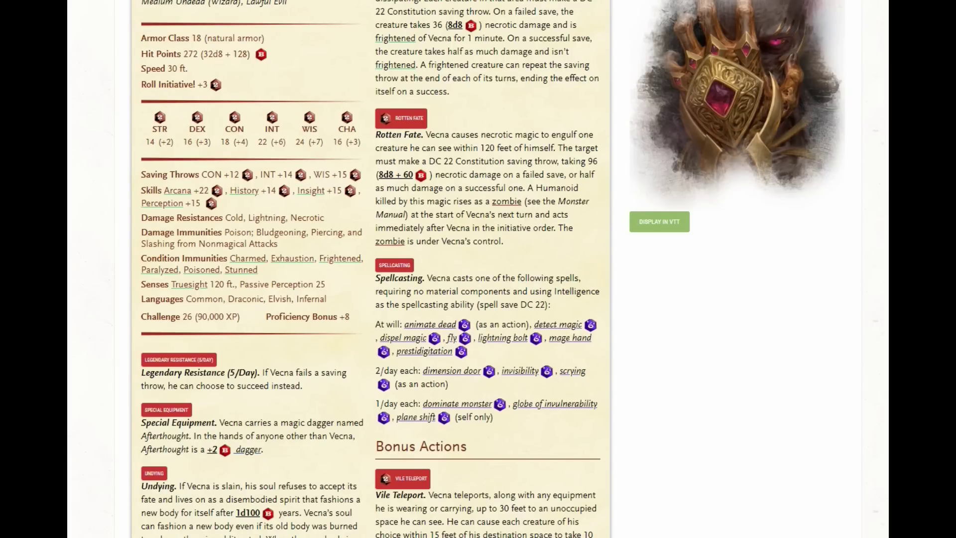
Open Calculator over Vecna's stat block and multiply 0.55 by 19.5
key(XF86Calculator)
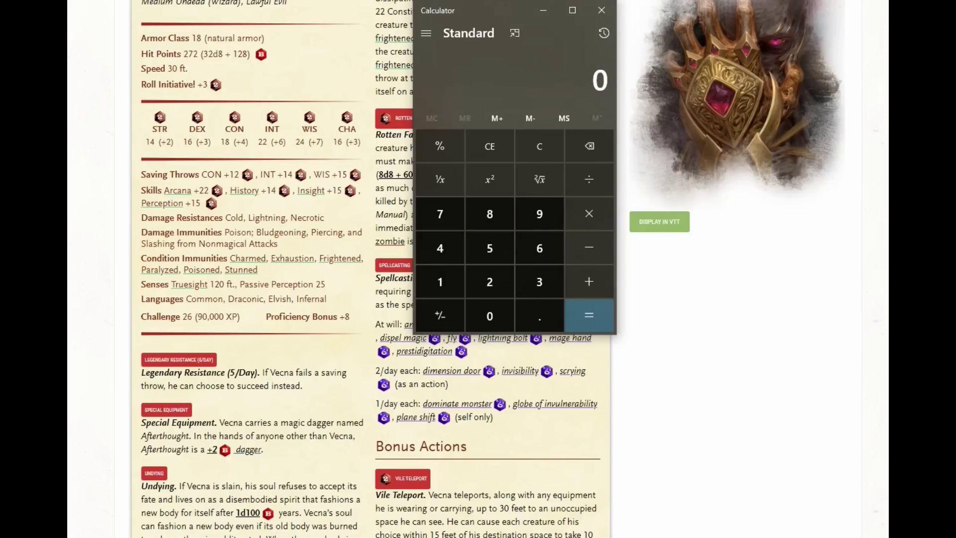
click(540, 316)
click(490, 248)
click(490, 248)
click(589, 214)
click(440, 282)
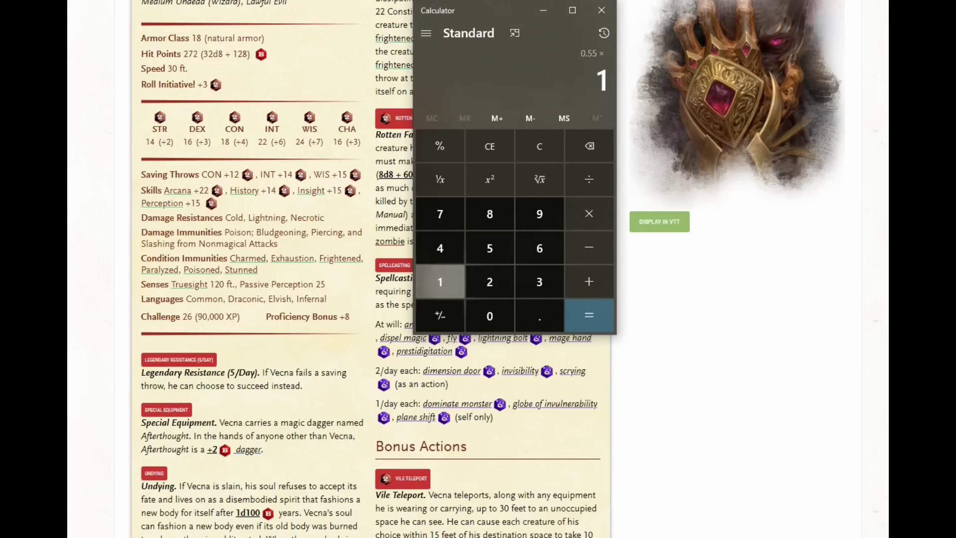
click(540, 213)
click(539, 315)
click(490, 248)
click(589, 316)
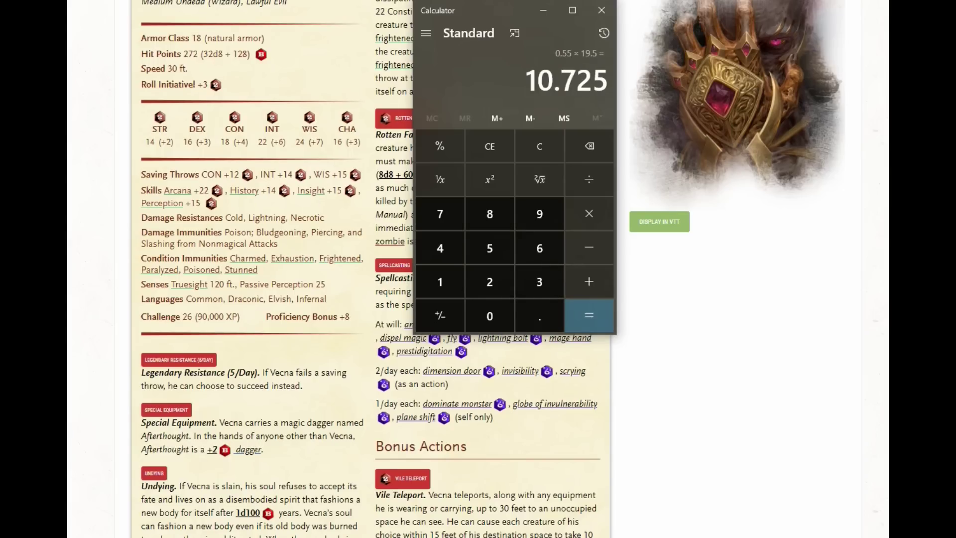
Clear the calculator and multiply 0.05 by 4.5
click(539, 146)
click(539, 315)
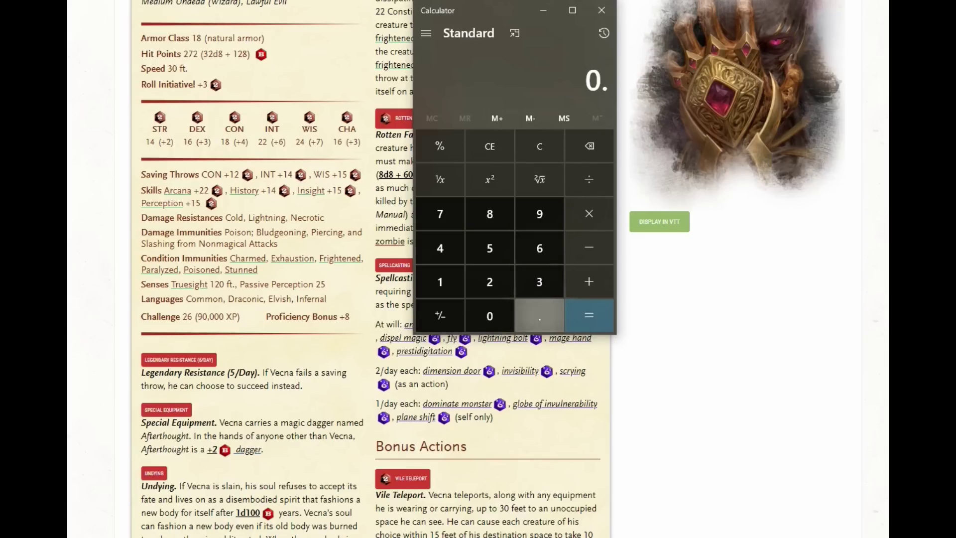
click(490, 315)
click(489, 249)
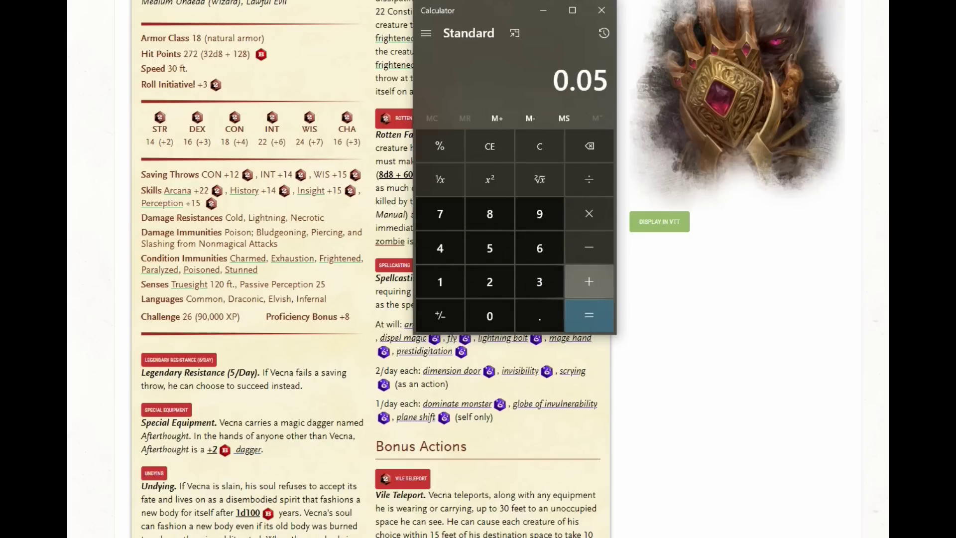
click(590, 213)
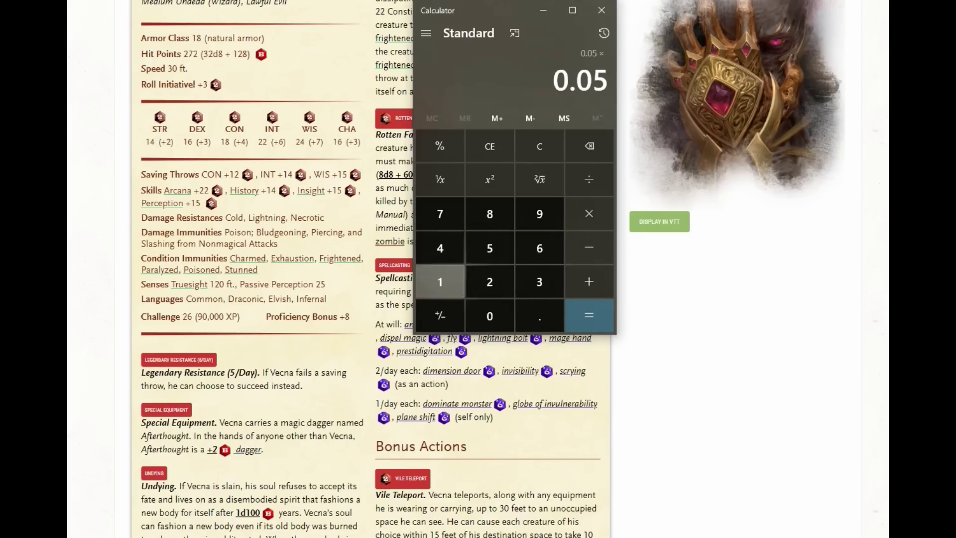
click(440, 248)
click(540, 315)
click(489, 248)
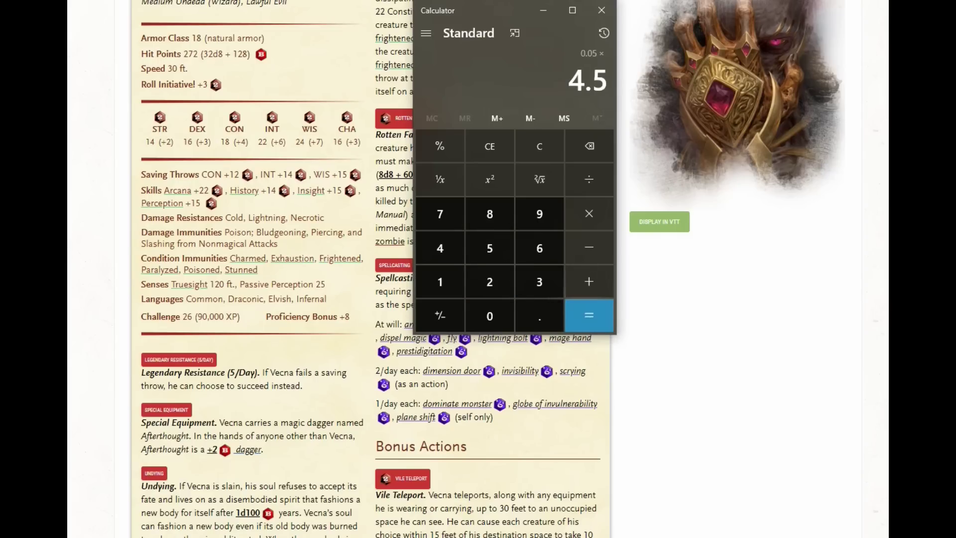
click(589, 315)
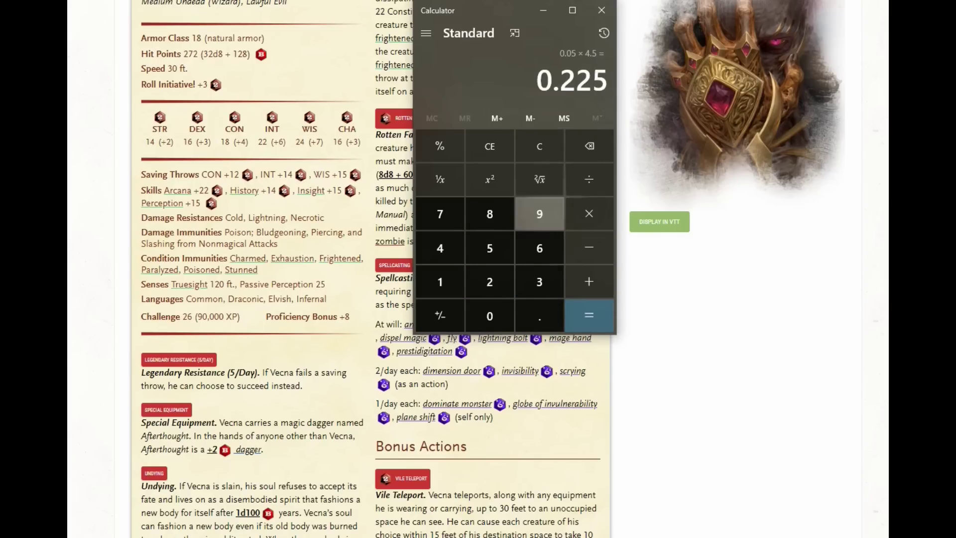
Clear the calculator and add 44 to itself
click(540, 146)
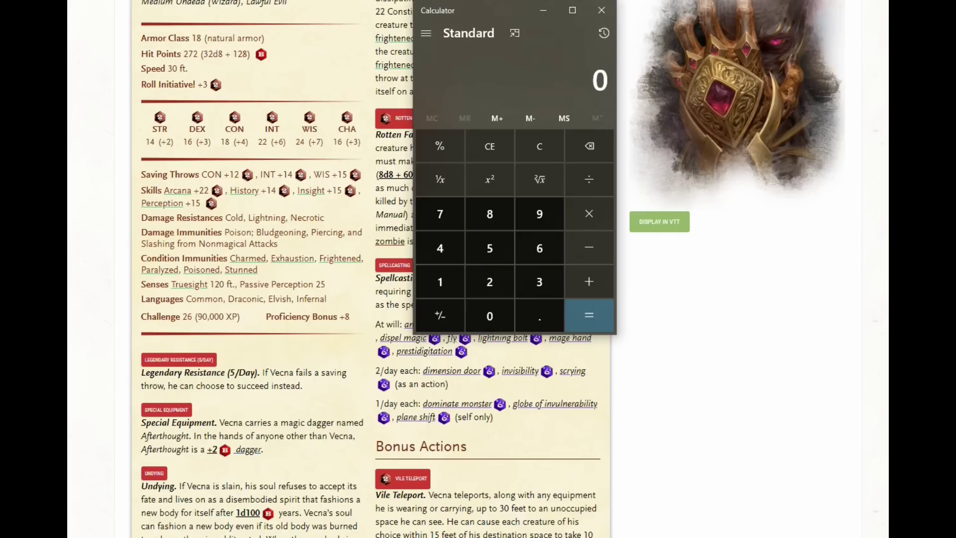
double_click(440, 248)
mouse_move(573, 371)
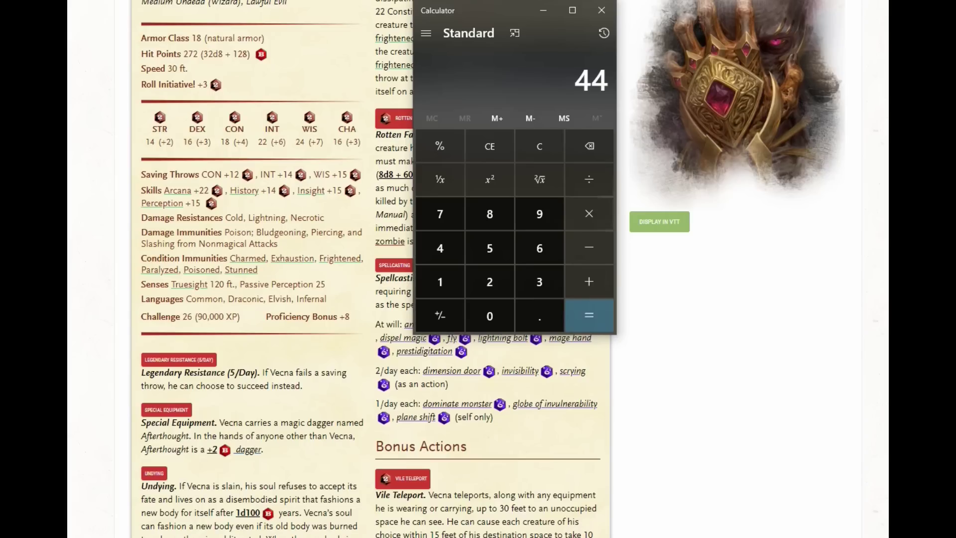
click(590, 282)
click(589, 316)
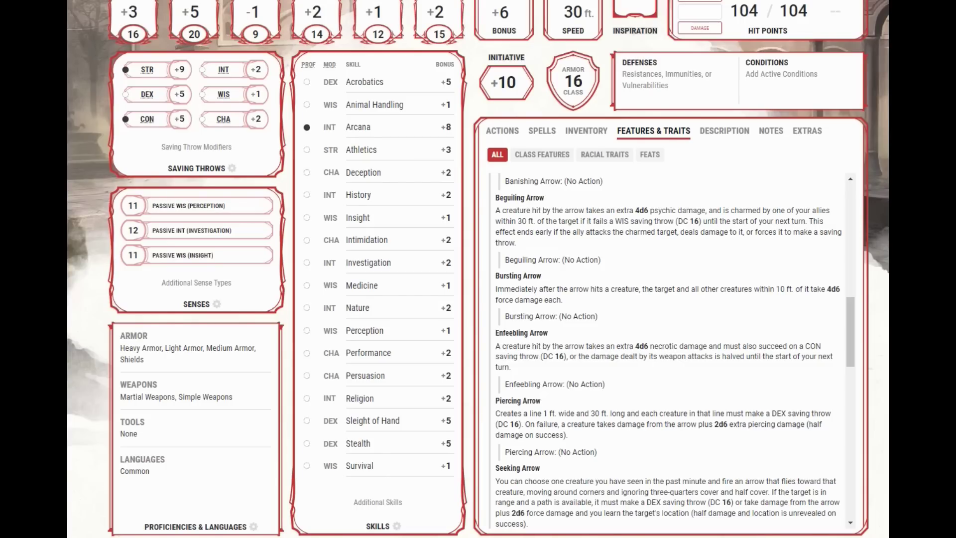
On the character sheet, highlight the Bursting Arrow description and read on through the features to the feats
drag(495, 289, 563, 300)
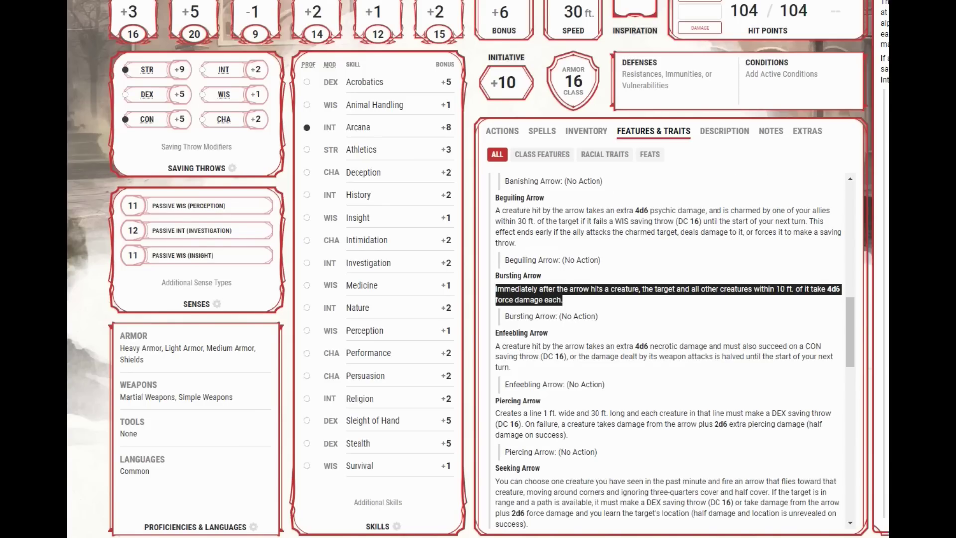
scroll(670, 351, down, 8)
scroll(671, 352, down, 7)
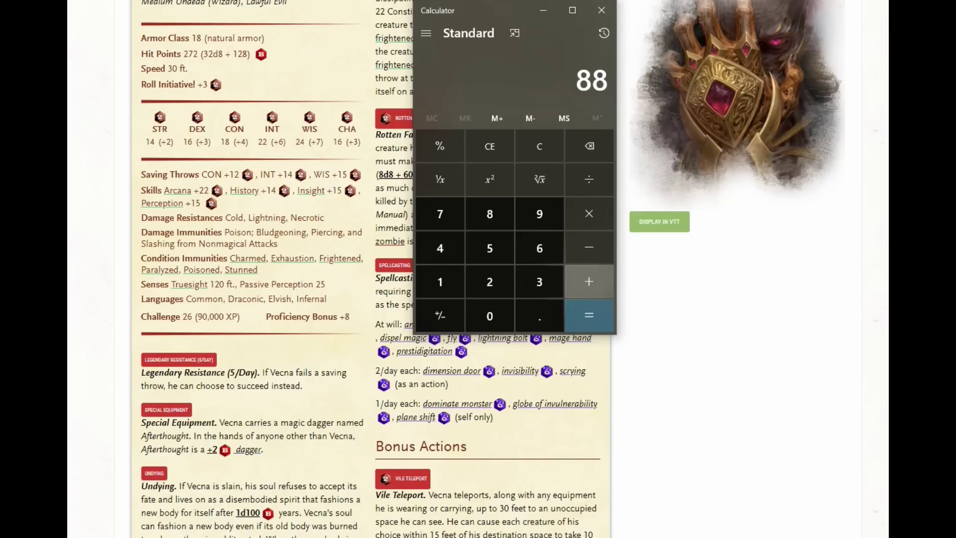
In Calculator, add 28 and 33 to the running damage total
click(589, 282)
click(490, 282)
click(490, 213)
click(590, 282)
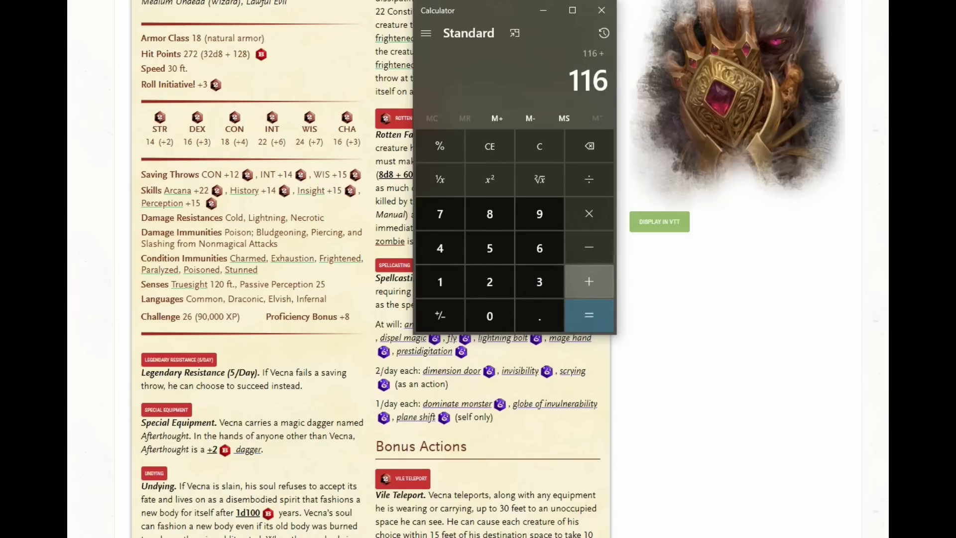
click(539, 282)
click(540, 281)
click(589, 282)
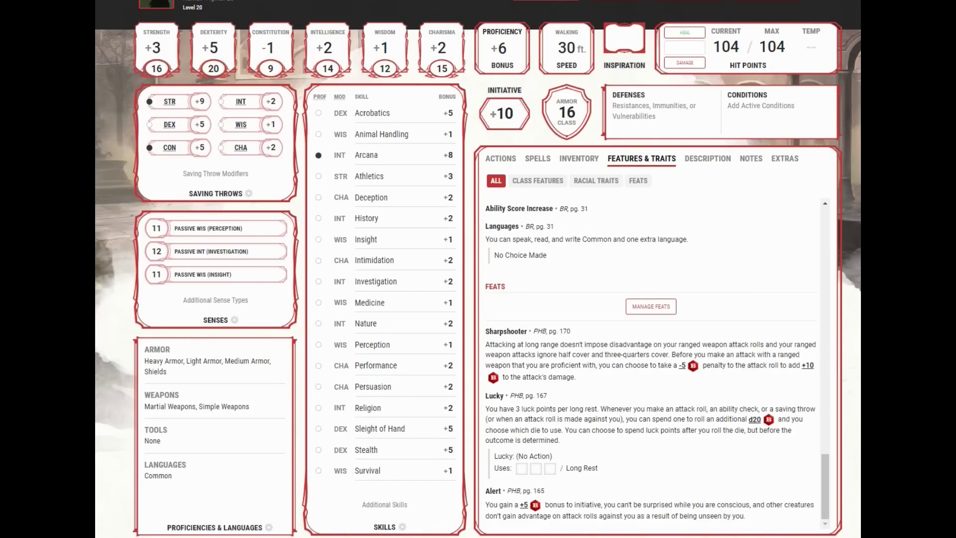
Bring Calculator up over the character sheet and multiply the damage total by 2
scroll(478, 269, up, 2)
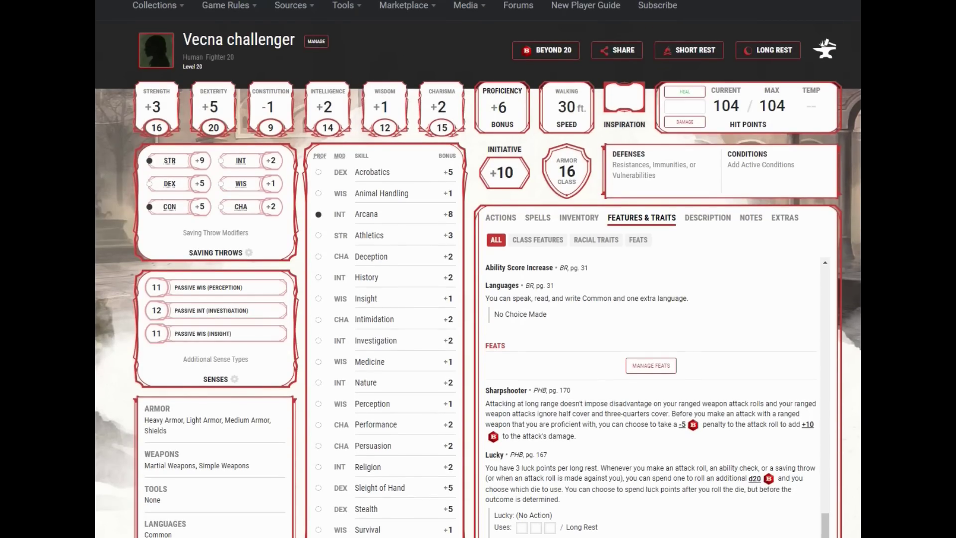
key(alt+Tab)
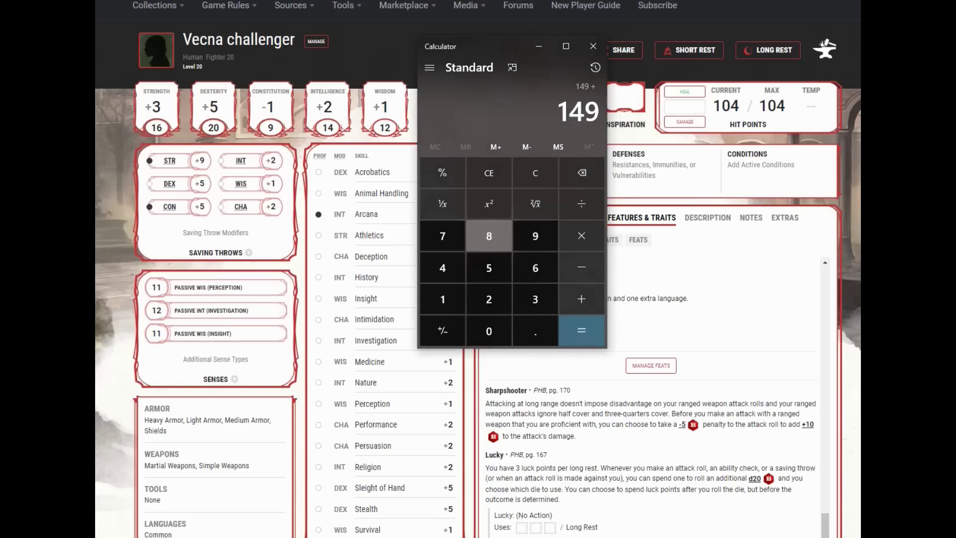
click(490, 299)
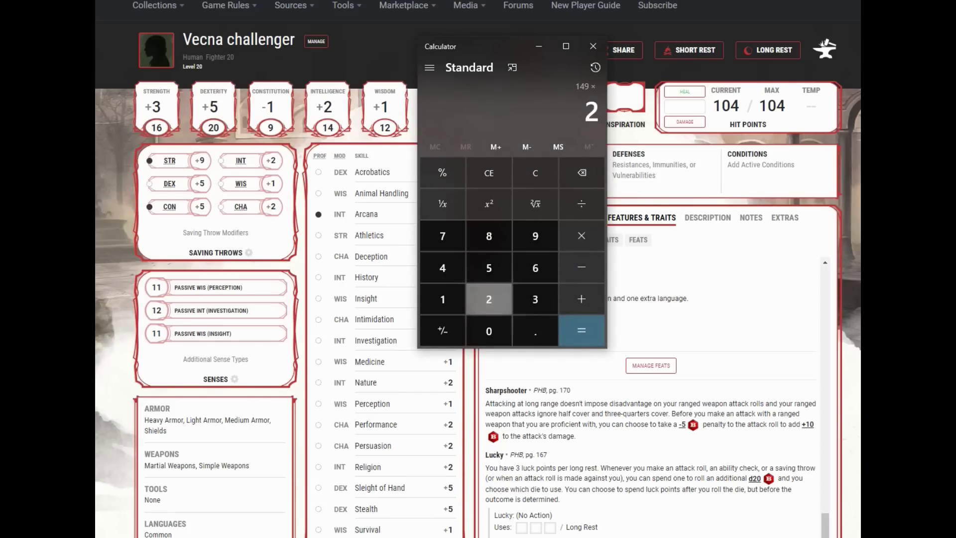
click(581, 330)
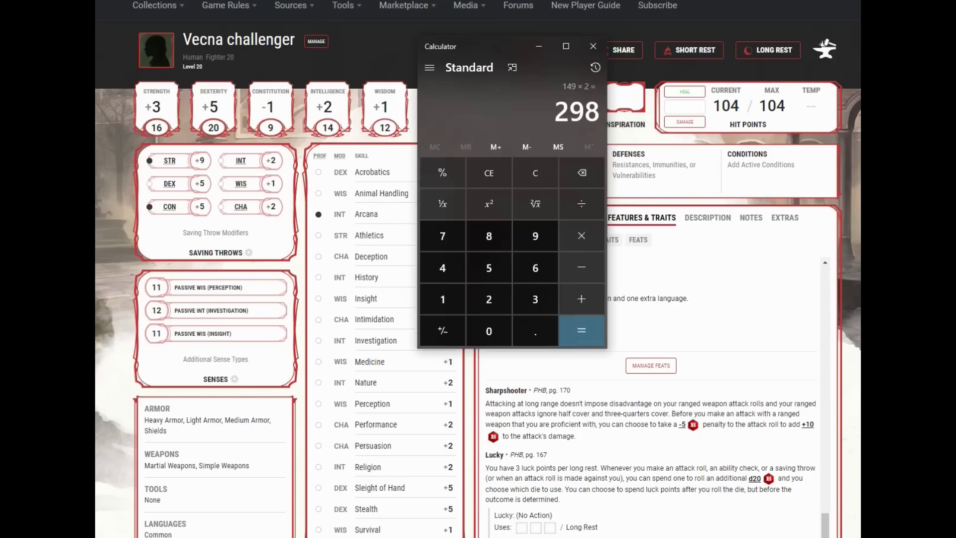
Review Vecna the Archlich's stat block and highlight the Fell Rebuke and Dread Counterspell reactions
key(alt+Tab)
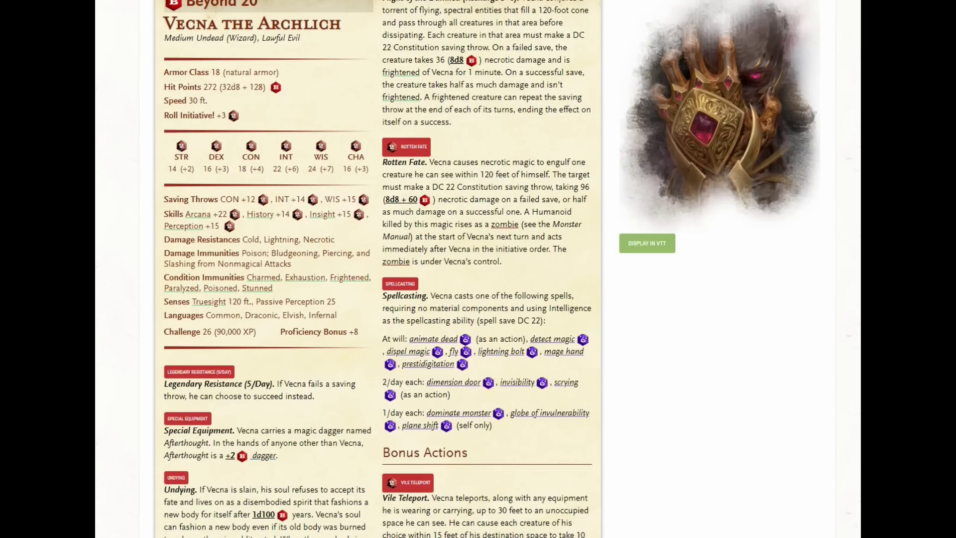
scroll(478, 269, down, 5)
scroll(478, 269, up, 6)
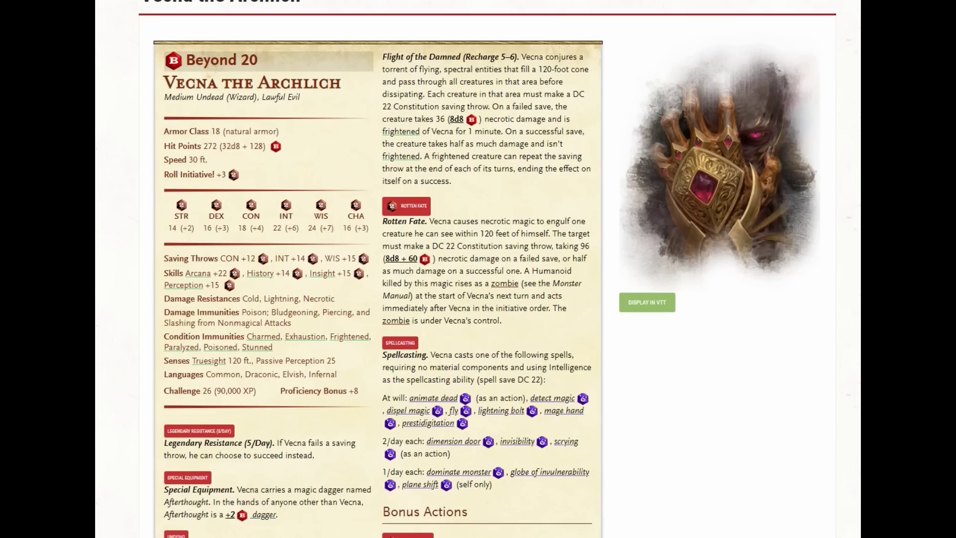
scroll(478, 269, down, 4)
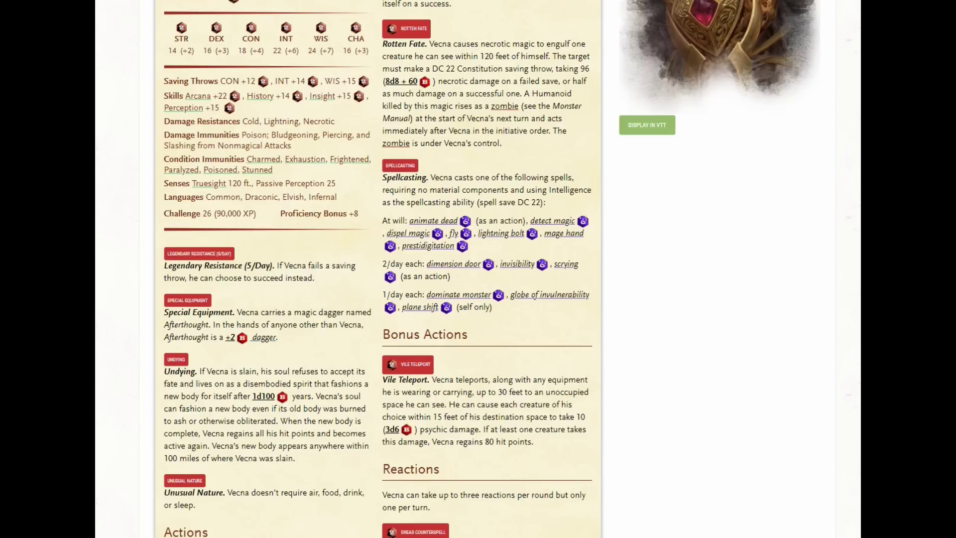
scroll(378, 269, down, 5)
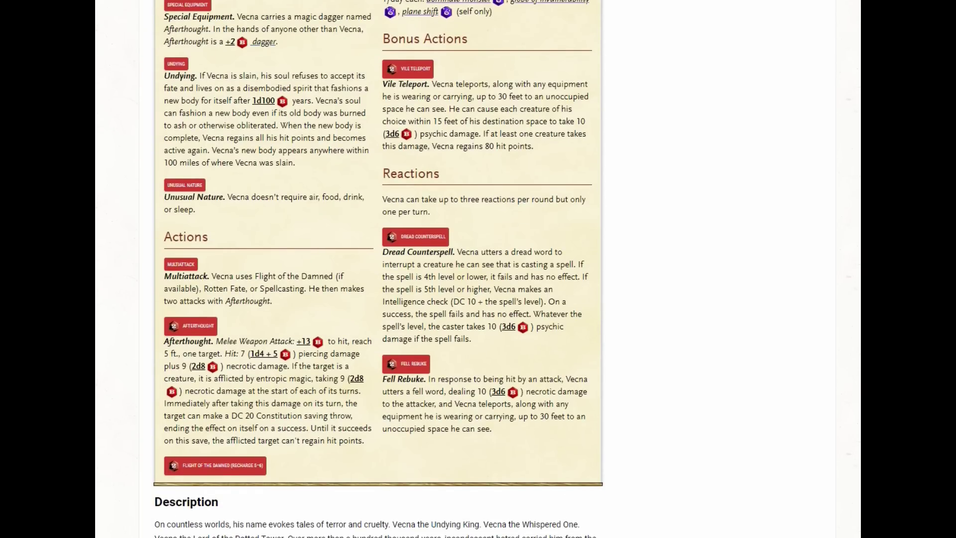
drag(383, 379, 492, 428)
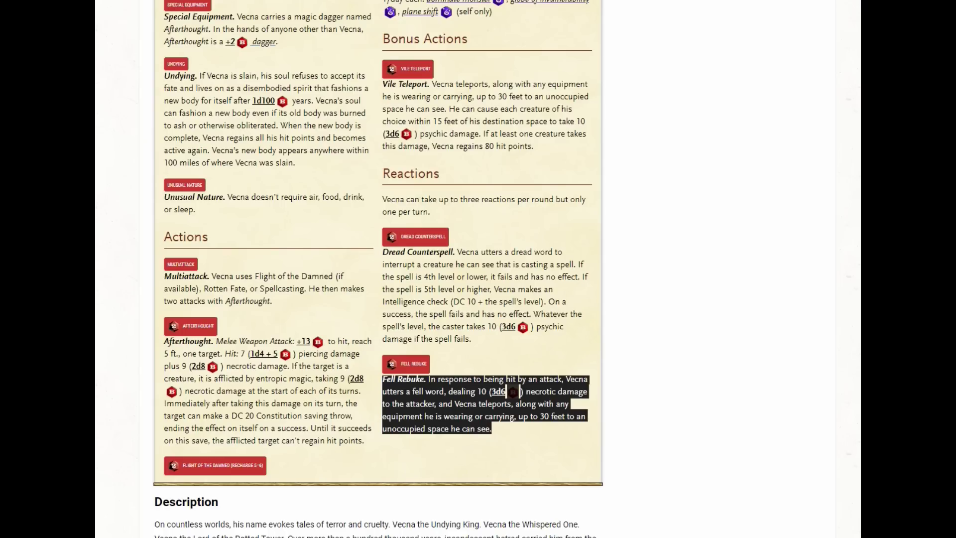
drag(383, 252, 471, 338)
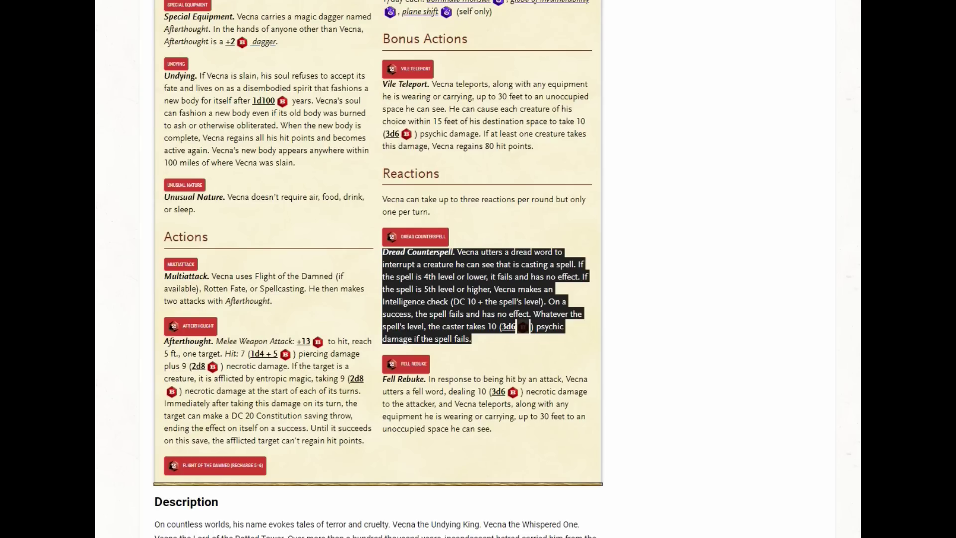
Highlight Vecna's damage immunities to bludgeoning, piercing and slashing from nonmagical attacks, plus his Armor Class value
scroll(379, 269, up, 8)
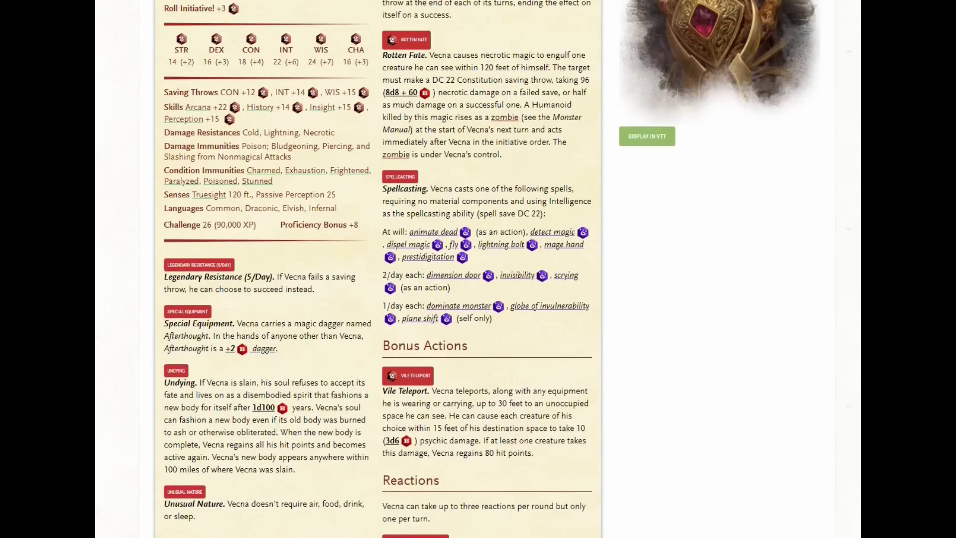
scroll(487, 269, up, 1)
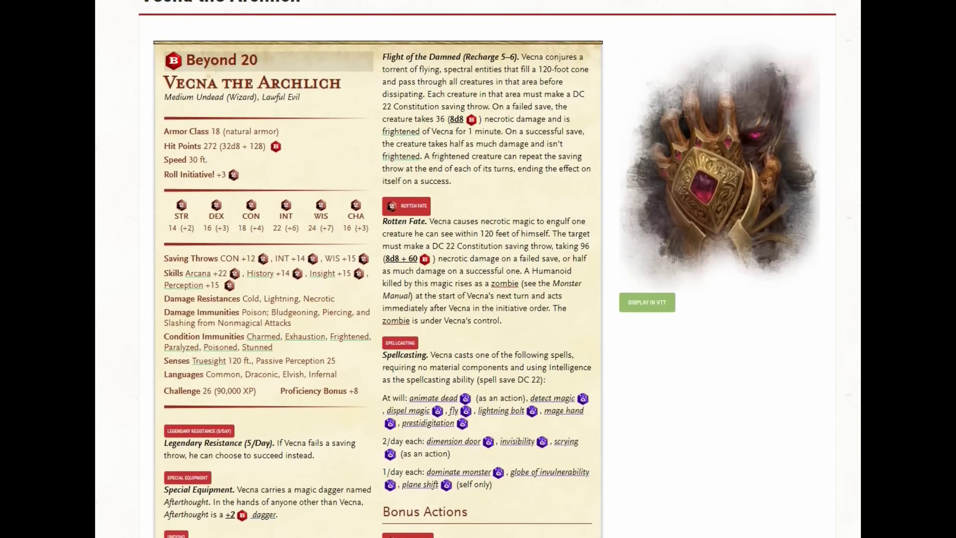
scroll(487, 268, down, 1)
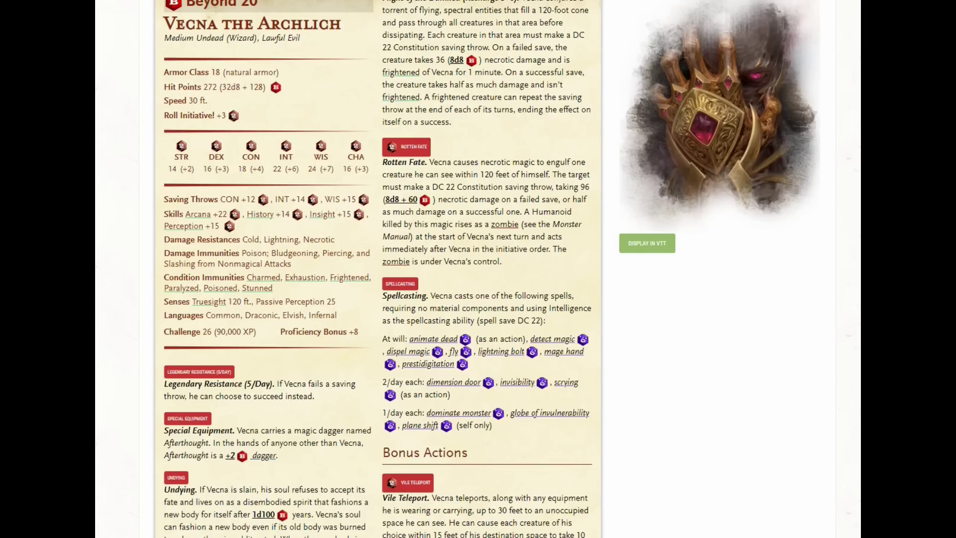
drag(272, 253, 291, 263)
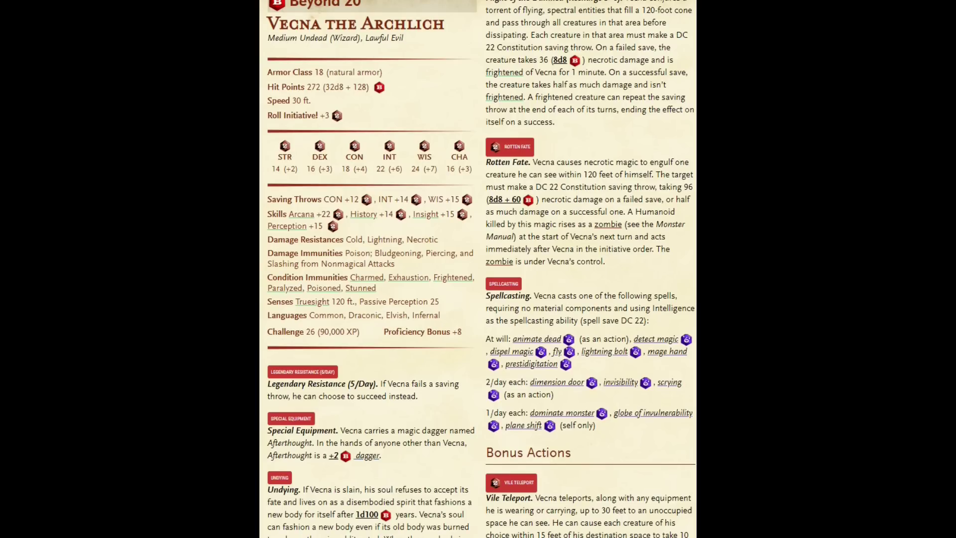
double_click(319, 73)
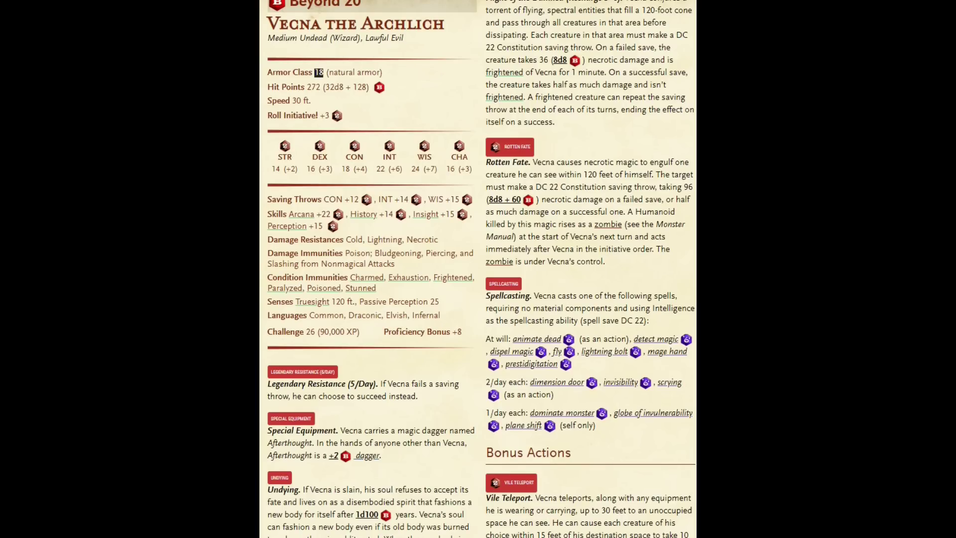